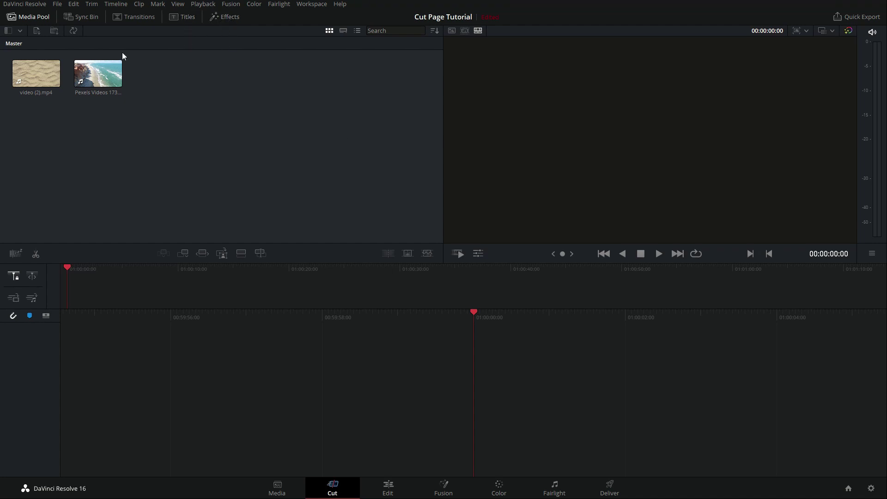
Step: Select both the sand and beach clips in the Media Pool with Ctrl+A
{"action": "key", "text": "ctrl+a"}
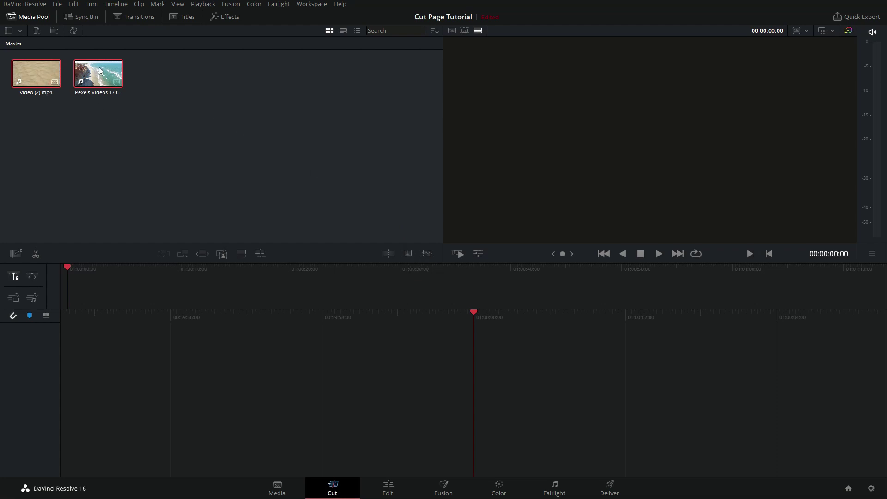
Step: Drop both clips into a new Timeline 1 and move the playhead to 01:00:28:00
{"action": "left_click_drag", "start_coordinate": [39, 67], "coordinate": [480, 457]}
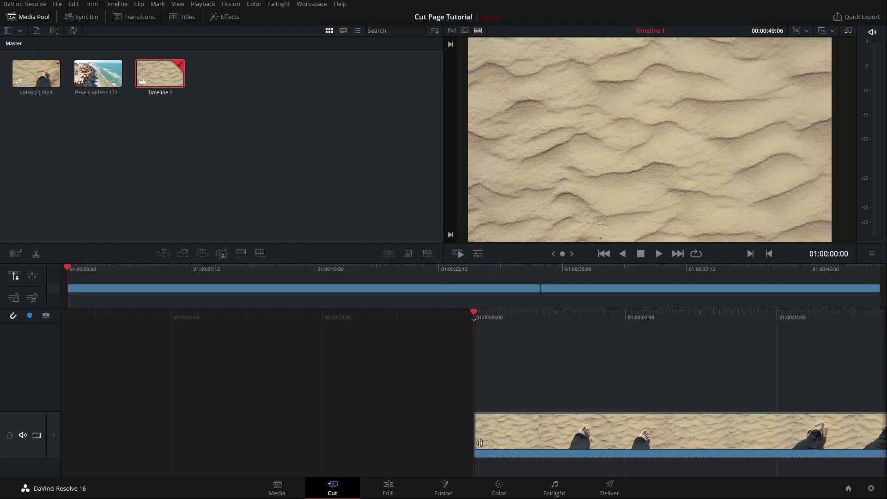
{"action": "left_click", "coordinate": [529, 269]}
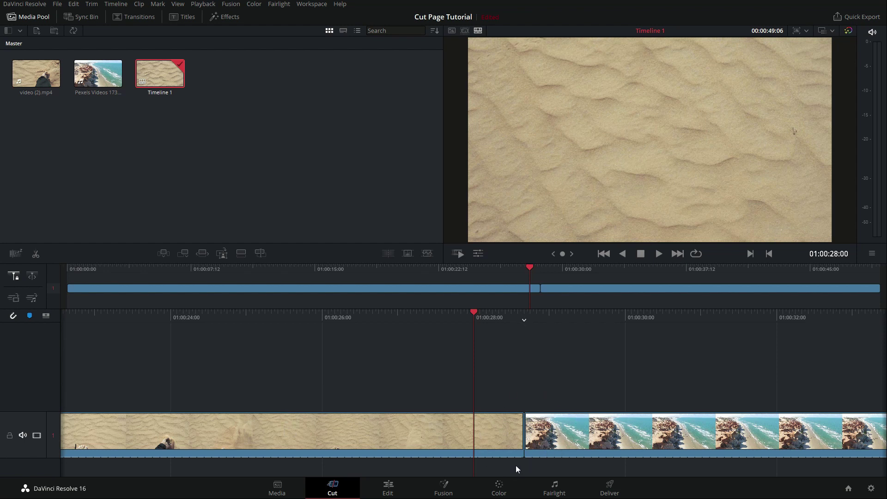
Step: Trim the sand clip's end back by 01:14, roll the cut 01:12 later, and play it
{"action": "left_click_drag", "start_coordinate": [502, 317], "coordinate": [480, 318]}
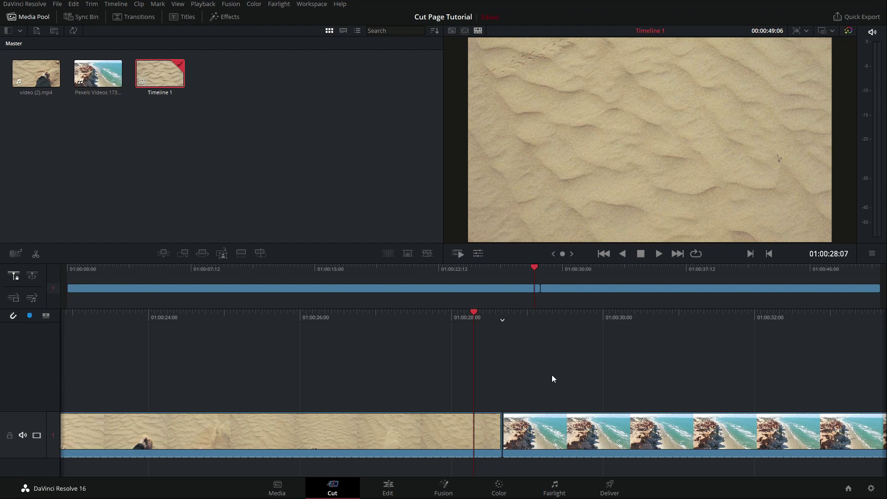
{"action": "left_click_drag", "start_coordinate": [572, 318], "coordinate": [516, 323]}
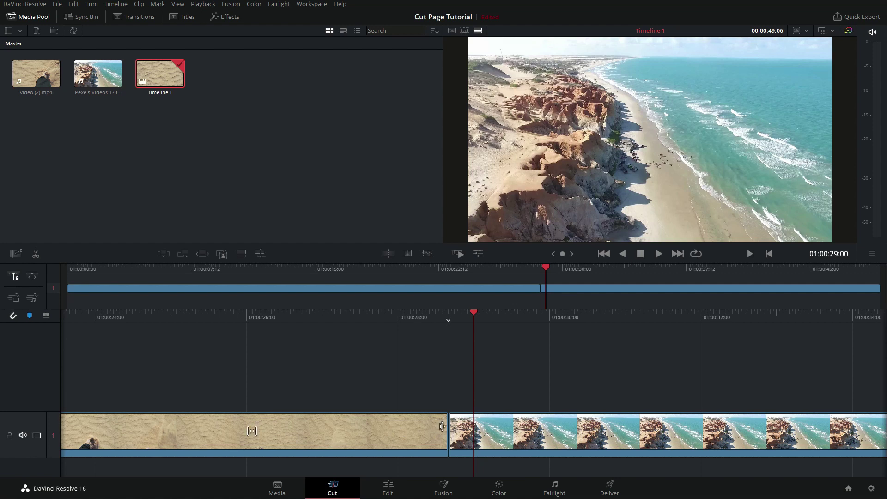
{"action": "left_click_drag", "start_coordinate": [441, 429], "coordinate": [319, 431]}
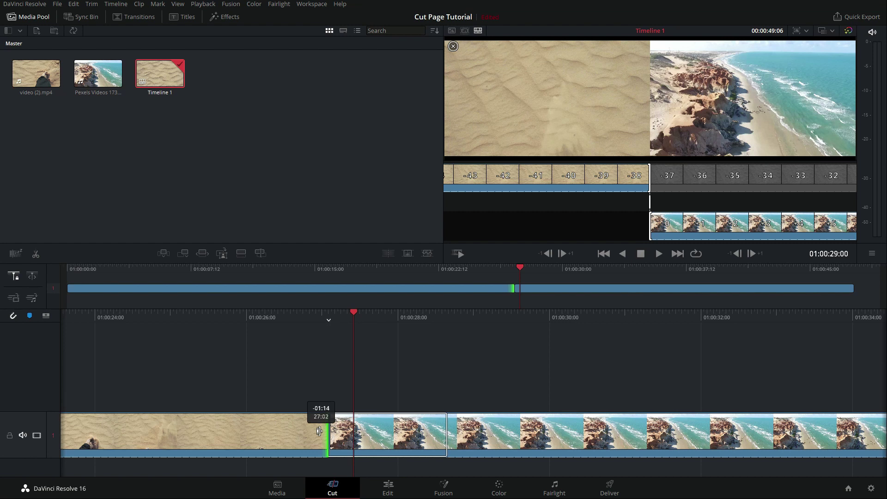
{"action": "left_click_drag", "start_coordinate": [319, 431], "coordinate": [319, 432]}
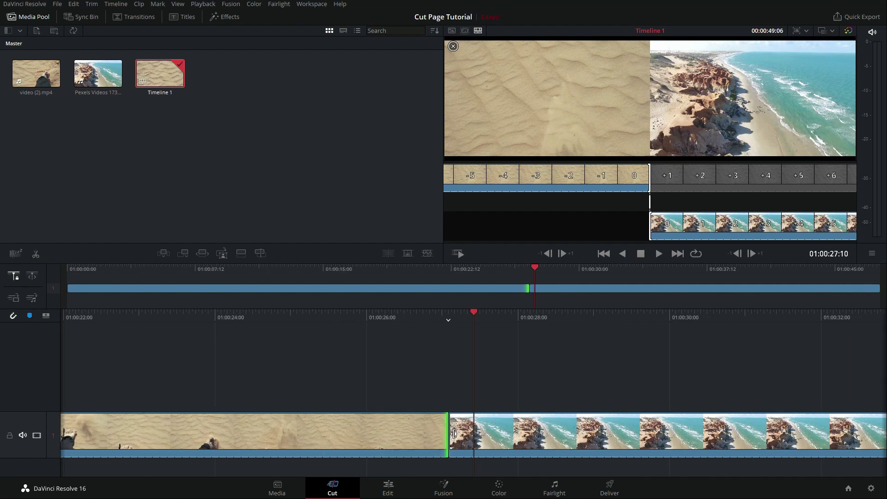
{"action": "left_click_drag", "start_coordinate": [454, 433], "coordinate": [599, 435]}
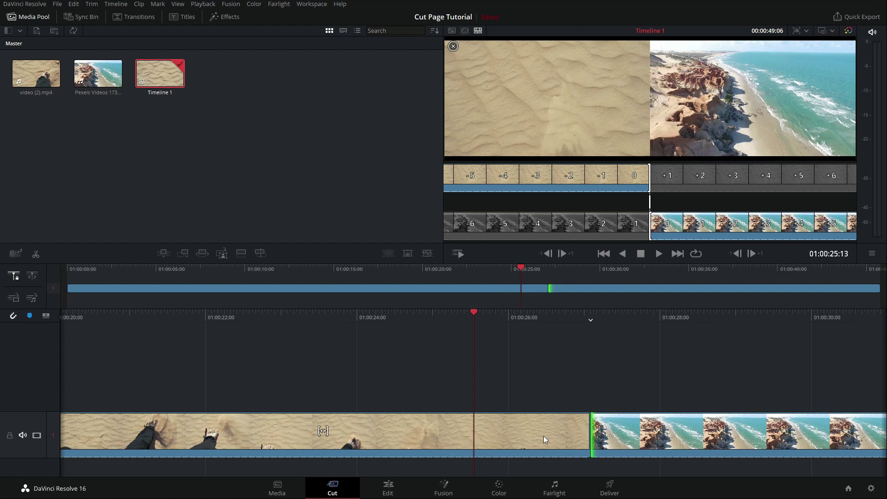
{"action": "key", "text": "space"}
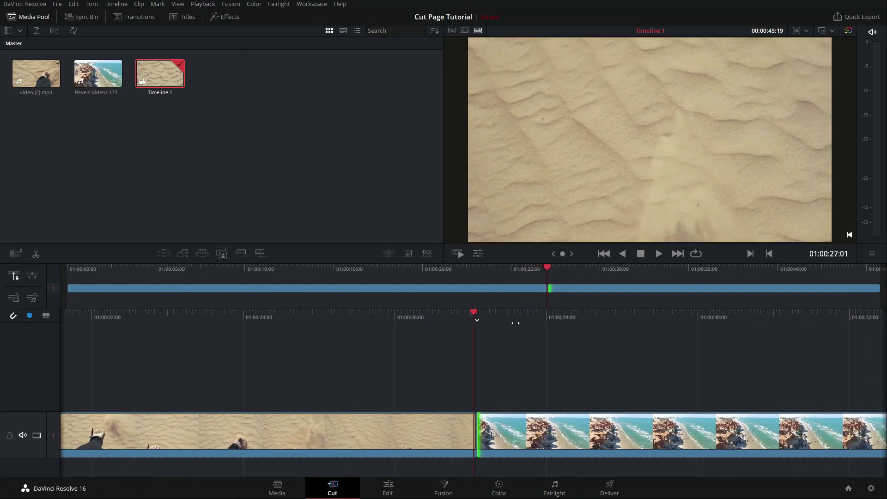
Step: Add a Smooth Cut dissolve at the sand-to-beach cut, preview it, then go to the Edit page
{"action": "key", "text": "space"}
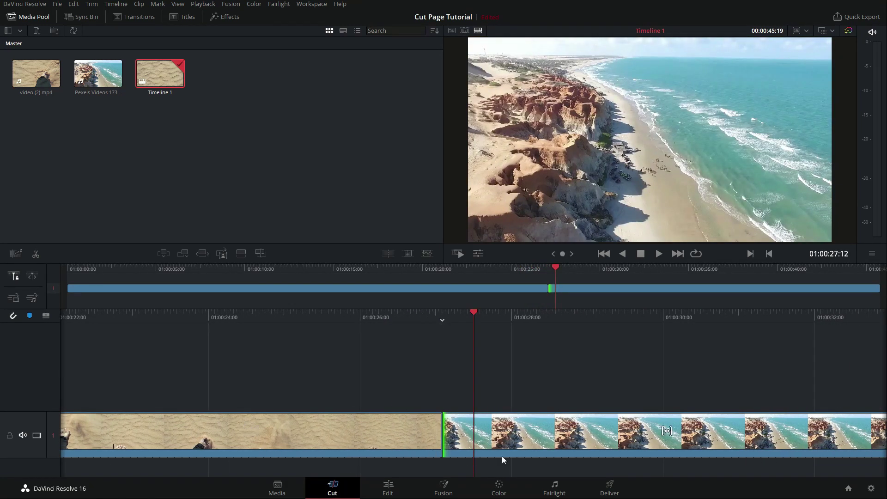
{"action": "left_click", "coordinate": [408, 255]}
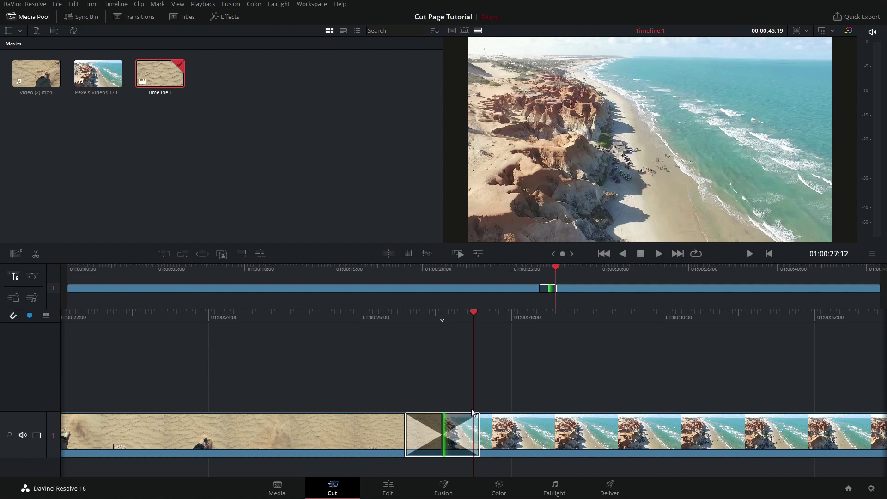
{"action": "left_click_drag", "start_coordinate": [407, 313], "coordinate": [549, 321]}
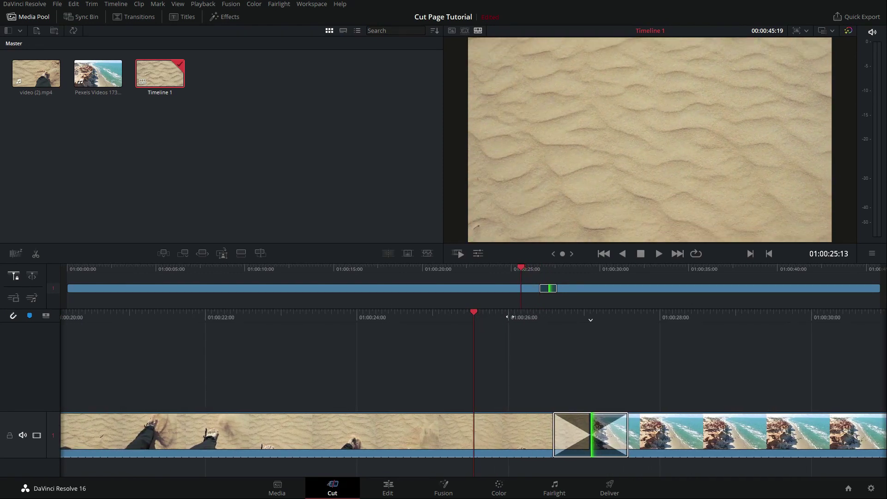
{"action": "key", "text": "space"}
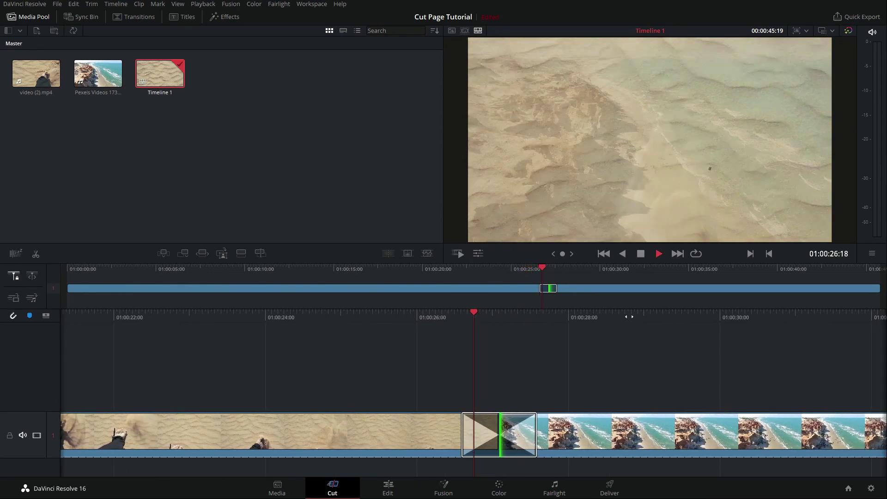
{"action": "key", "text": "space"}
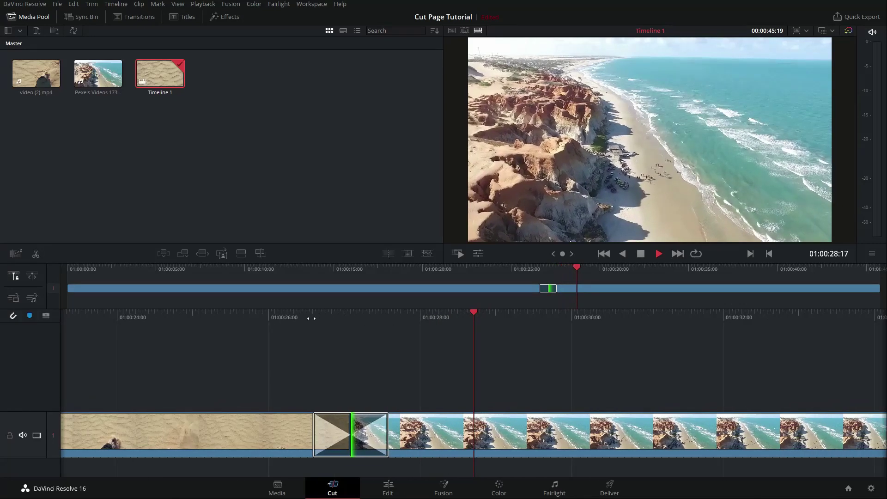
{"action": "left_click", "coordinate": [305, 317]}
{"action": "left_click_drag", "start_coordinate": [574, 317], "coordinate": [541, 312]}
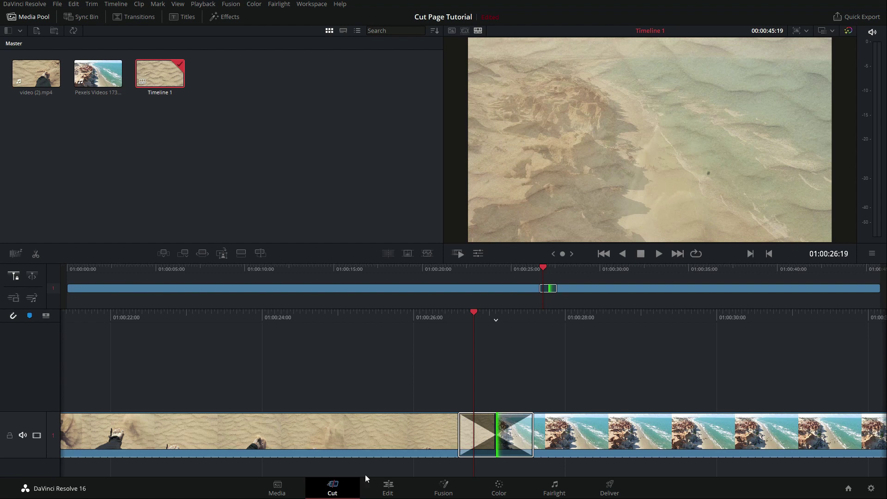
{"action": "left_click", "coordinate": [387, 488]}
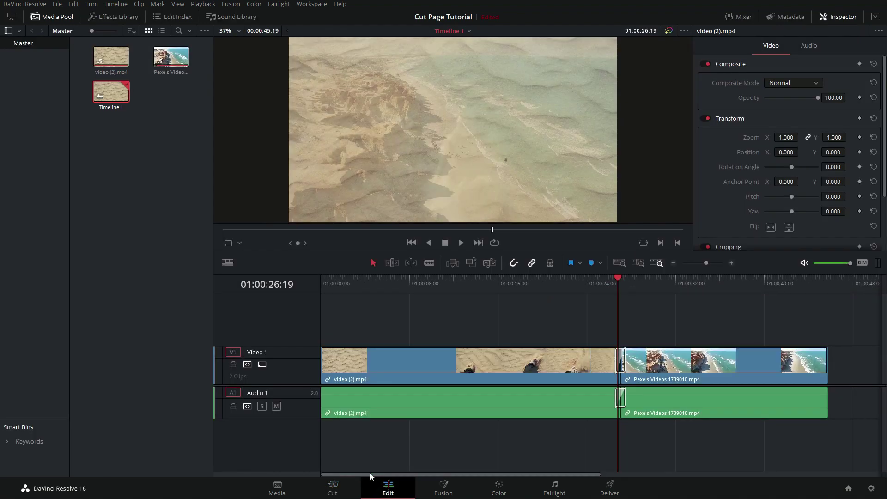
Step: Add the default cross dissolve at the sand-beach edit point with Ctrl+T, then return to Cut
{"action": "left_click", "coordinate": [621, 359]}
{"action": "key", "text": "ctrl+t"}
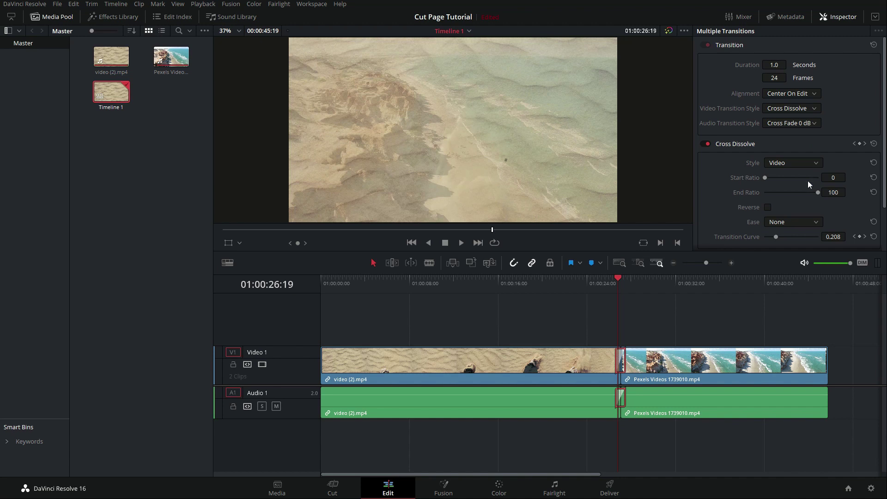
{"action": "left_click", "coordinate": [333, 489]}
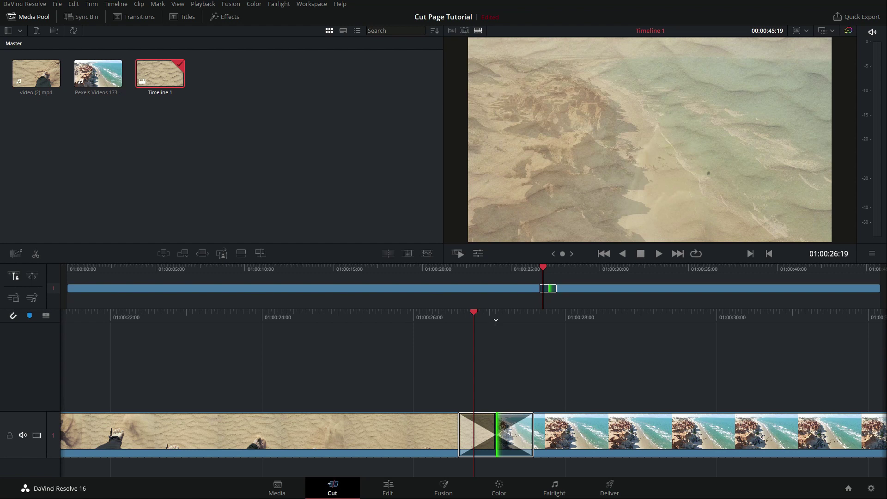
Step: Shorten the cross dissolve by six frames and play it back
{"action": "left_click_drag", "start_coordinate": [422, 326], "coordinate": [485, 320]}
{"action": "key", "text": "space"}
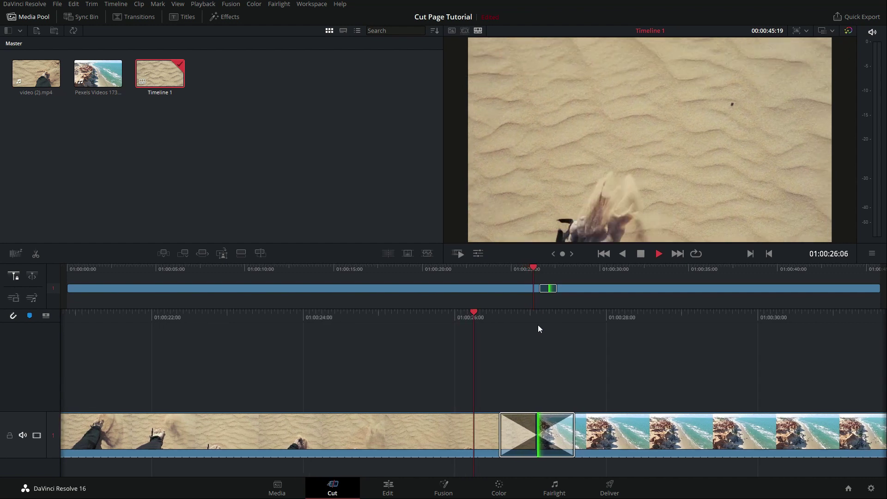
{"action": "key", "text": "space"}
{"action": "left_click_drag", "start_coordinate": [416, 431], "coordinate": [394, 426]}
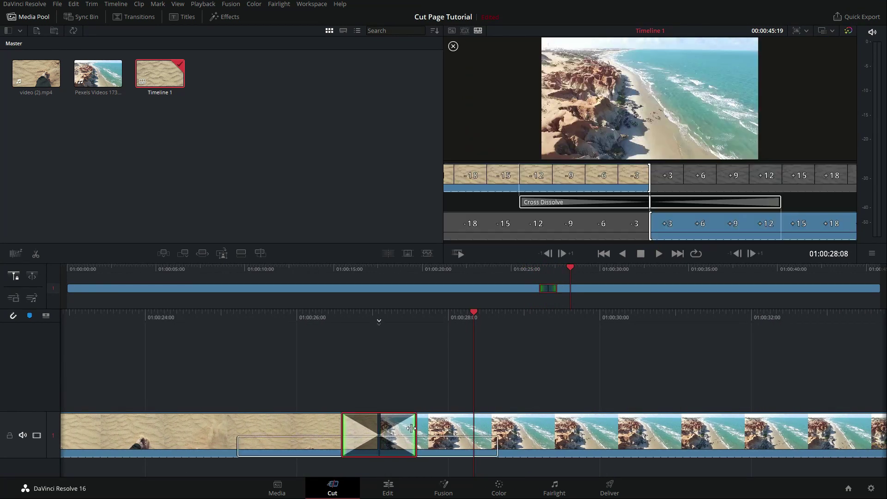
{"action": "left_click_drag", "start_coordinate": [348, 315], "coordinate": [499, 315]}
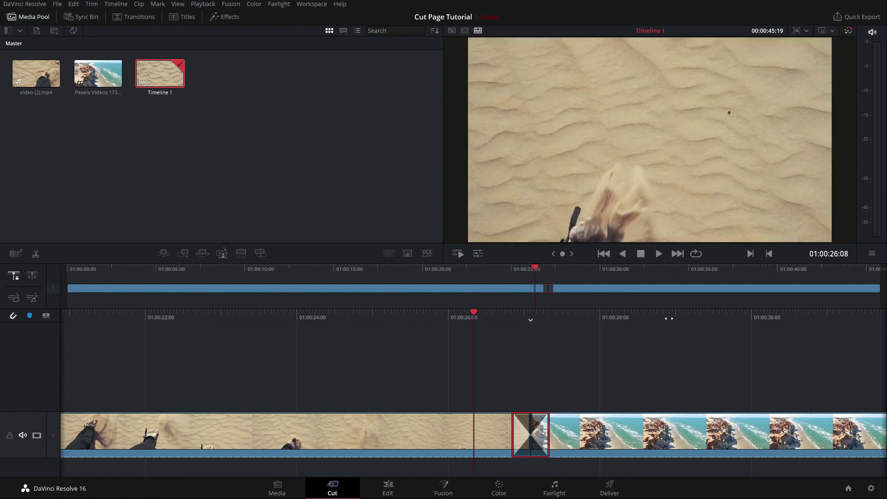
{"action": "key", "text": "space"}
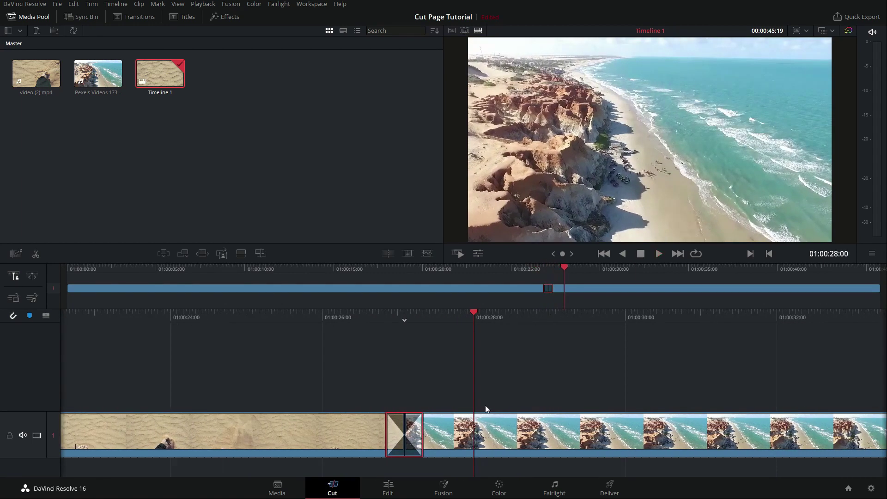
Step: Lengthen the cross dissolve by about 01:05 and position the playhead just before it
{"action": "left_click", "coordinate": [421, 432]}
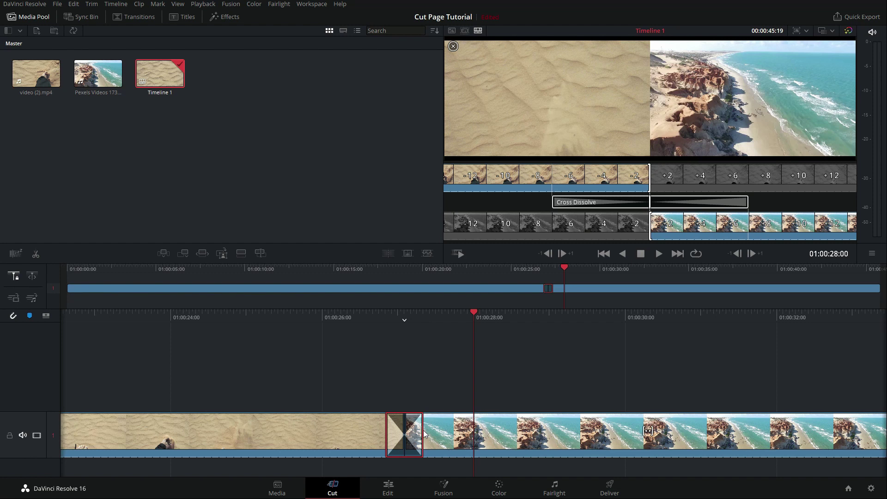
{"action": "left_click", "coordinate": [424, 432]}
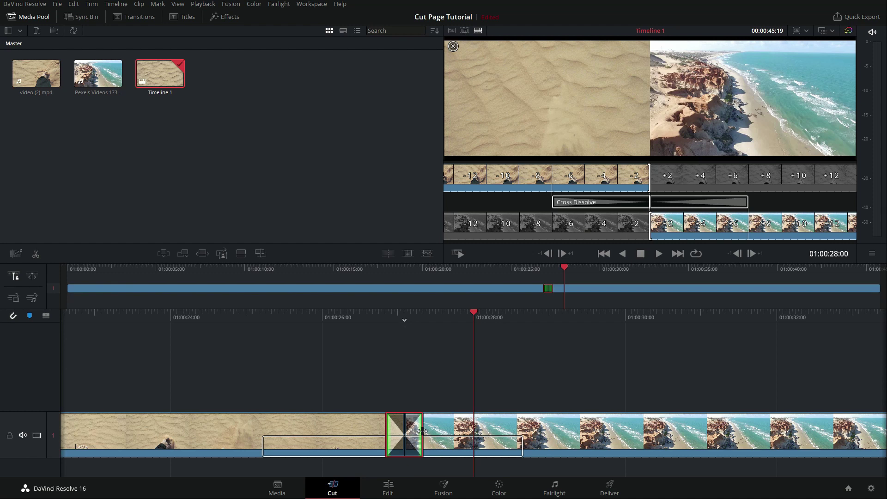
{"action": "left_click_drag", "start_coordinate": [423, 432], "coordinate": [530, 432]}
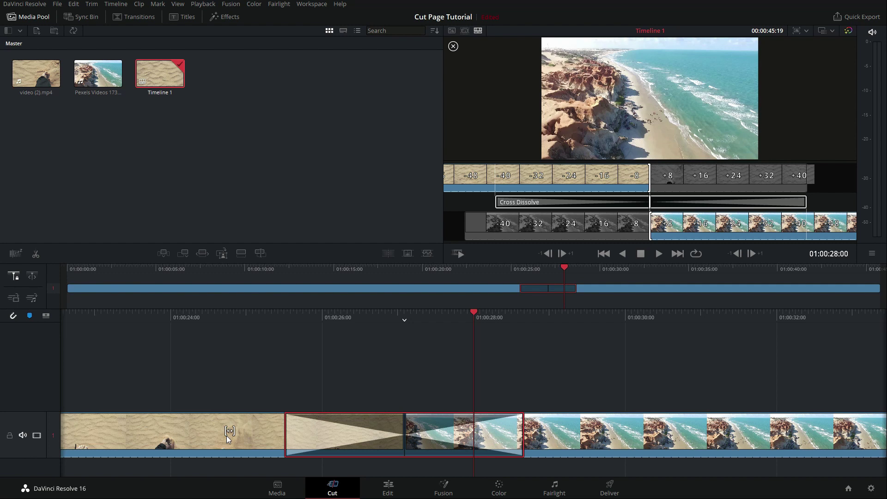
{"action": "left_click_drag", "start_coordinate": [349, 317], "coordinate": [586, 320]}
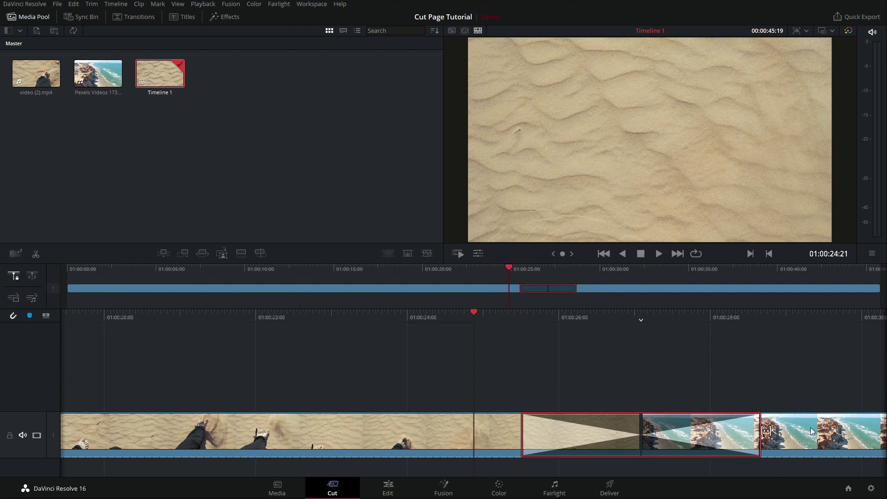
{"action": "left_click_drag", "start_coordinate": [545, 315], "coordinate": [586, 318]}
{"action": "key", "text": "space"}
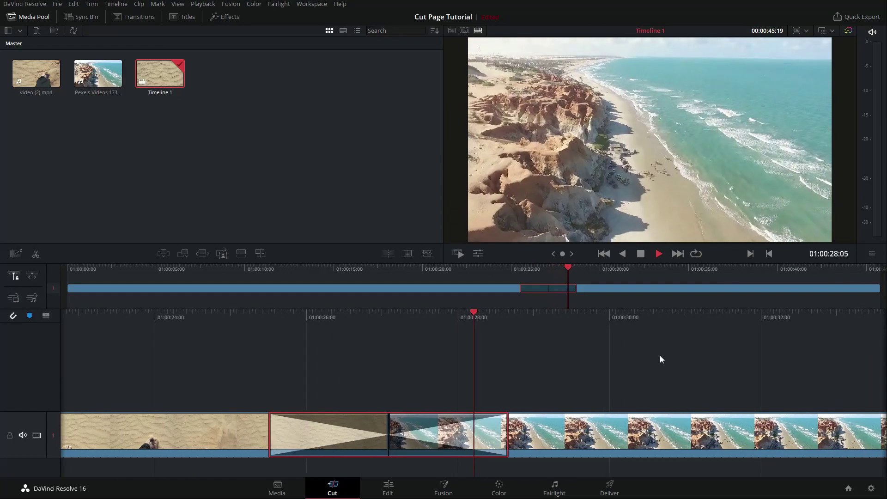
{"action": "key", "text": "space"}
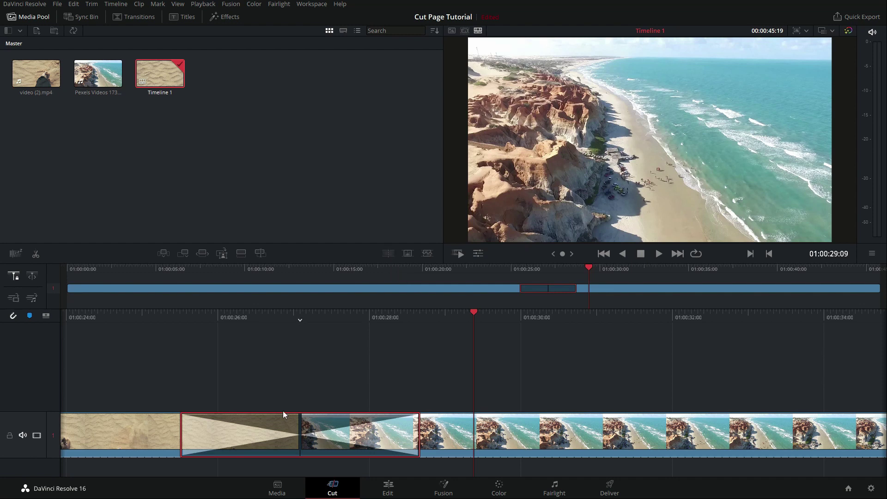
Step: Replace the dissolve with a straight cut, testing Ctrl+T and Smooth Cut transitions along the way
{"action": "left_click", "coordinate": [390, 254]}
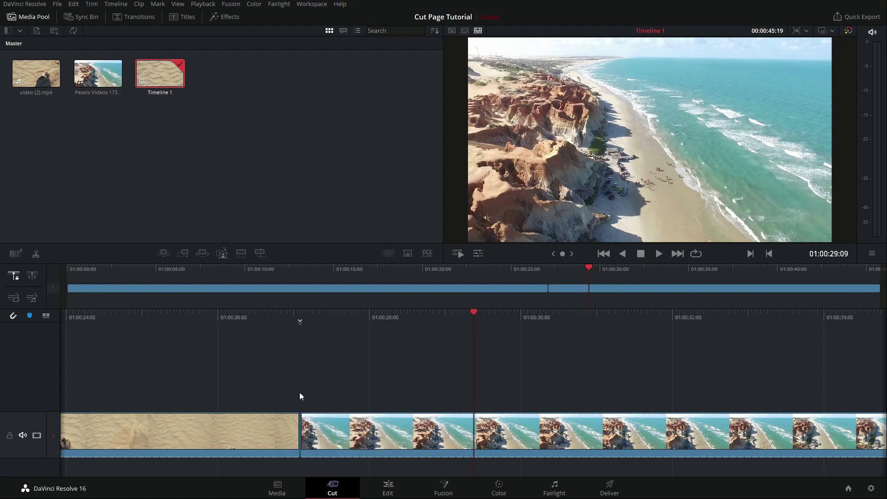
{"action": "key", "text": "ctrl+t"}
{"action": "left_click", "coordinate": [360, 427]}
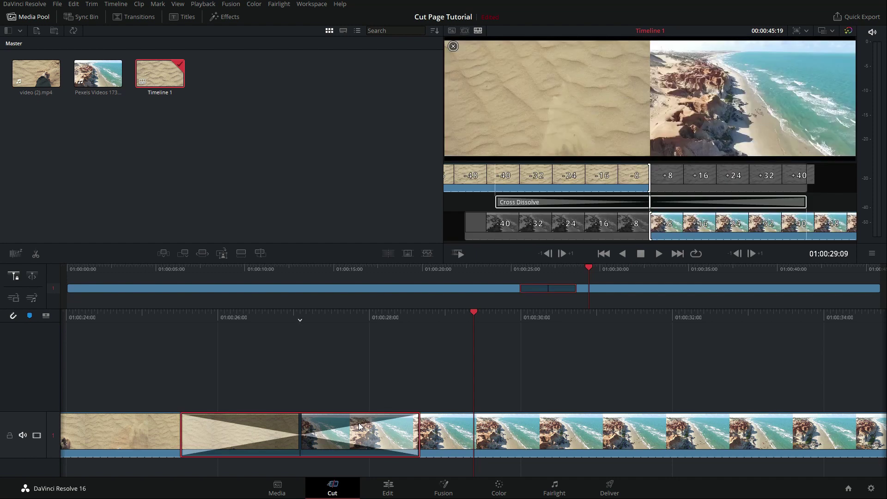
{"action": "key", "text": "Delete"}
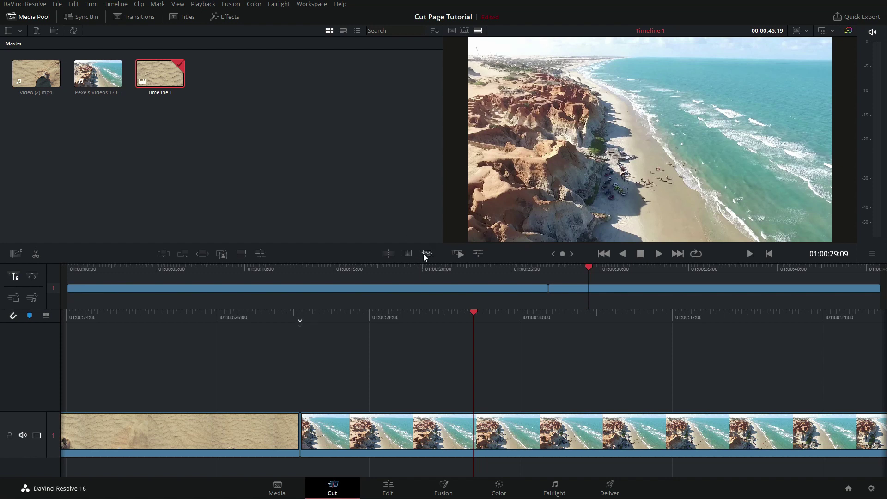
{"action": "left_click", "coordinate": [428, 254]}
Step: Delete the sand and beach clips from the timeline and import a new Pexels clip
{"action": "left_click_drag", "start_coordinate": [369, 373], "coordinate": [230, 439]}
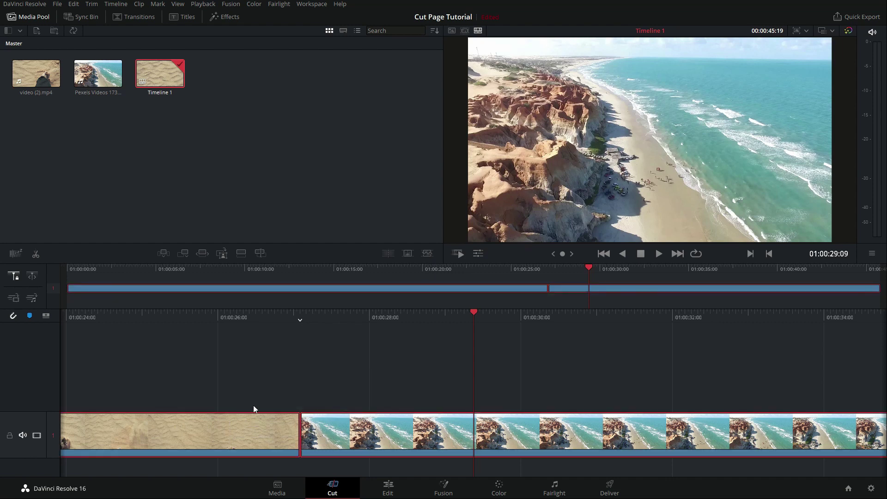
{"action": "key", "text": "Delete"}
{"action": "left_click", "coordinate": [318, 140]}
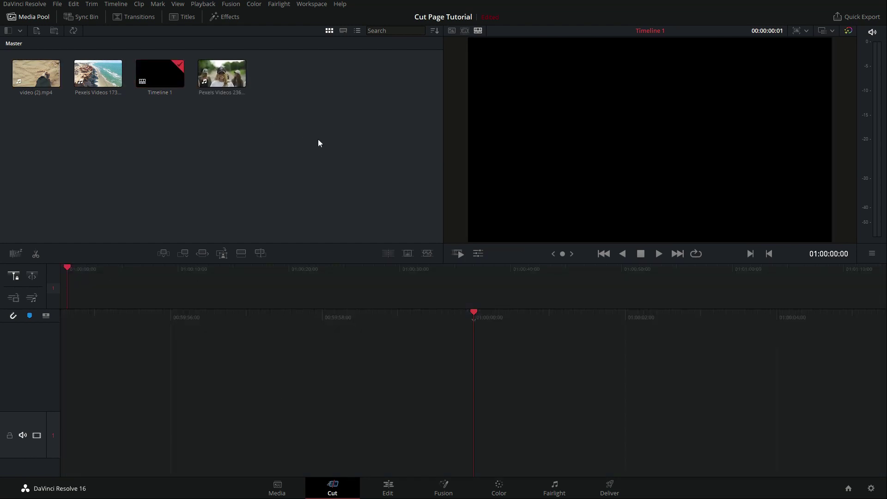
Step: Append the Pexels clip to the timeline, split it, and ripple-delete a few frames
{"action": "left_click", "coordinate": [226, 75]}
{"action": "key", "text": "shift+F12"}
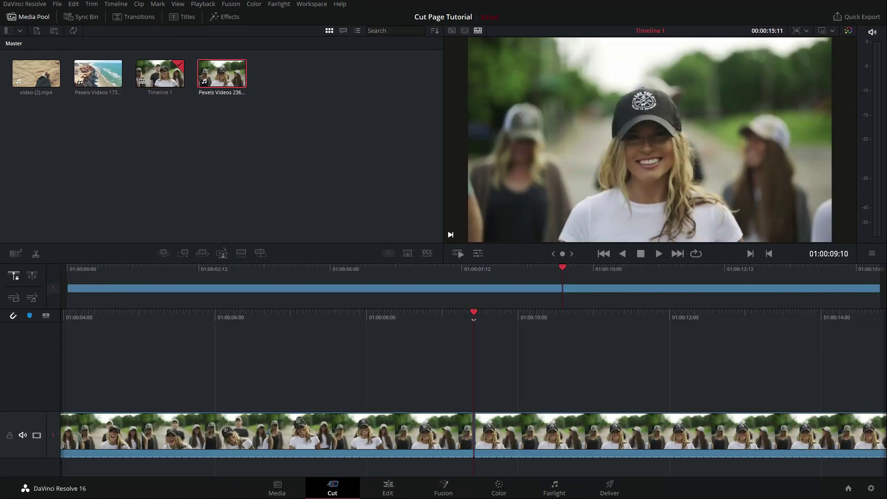
{"action": "key", "text": "Right"}
{"action": "key", "text": "Right"}
{"action": "key", "text": "Right"}
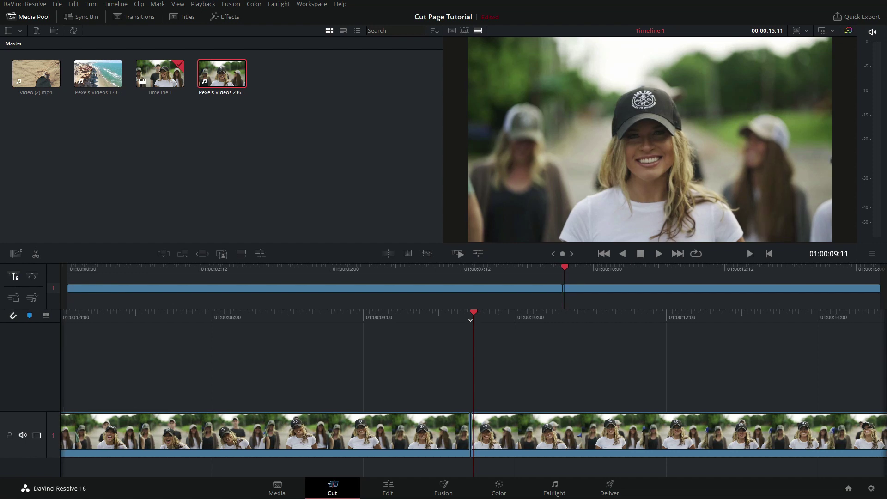
{"action": "key", "text": "Right"}
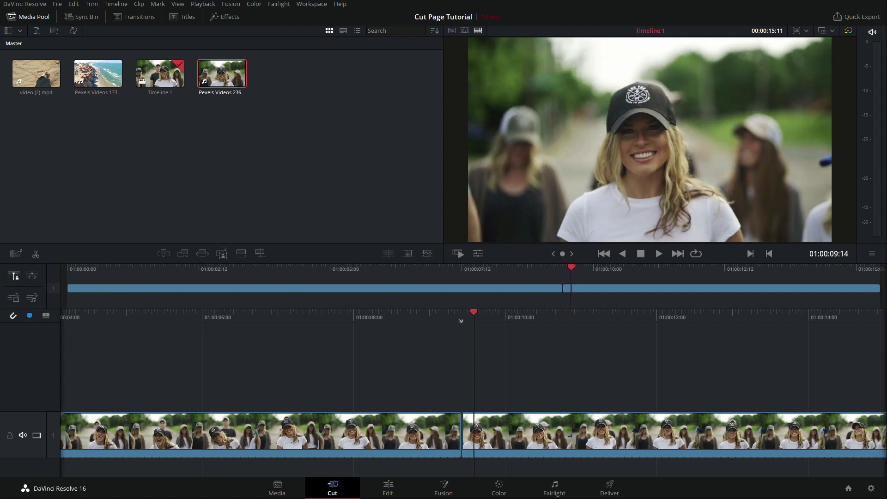
{"action": "key", "text": "ctrl+b"}
{"action": "left_click", "coordinate": [468, 416]}
{"action": "key", "text": "Delete"}
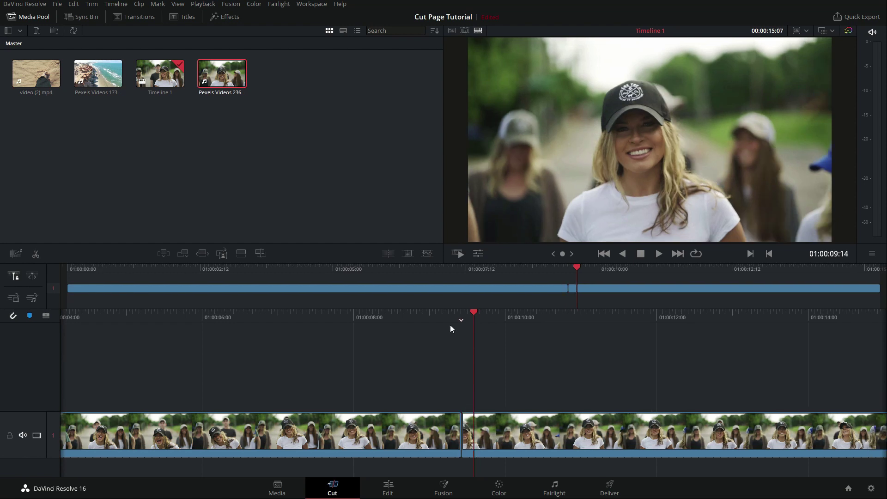
Step: Review the jump cut by playing around it, then add a Smooth Cut transition there
{"action": "left_click_drag", "start_coordinate": [444, 310], "coordinate": [505, 346]}
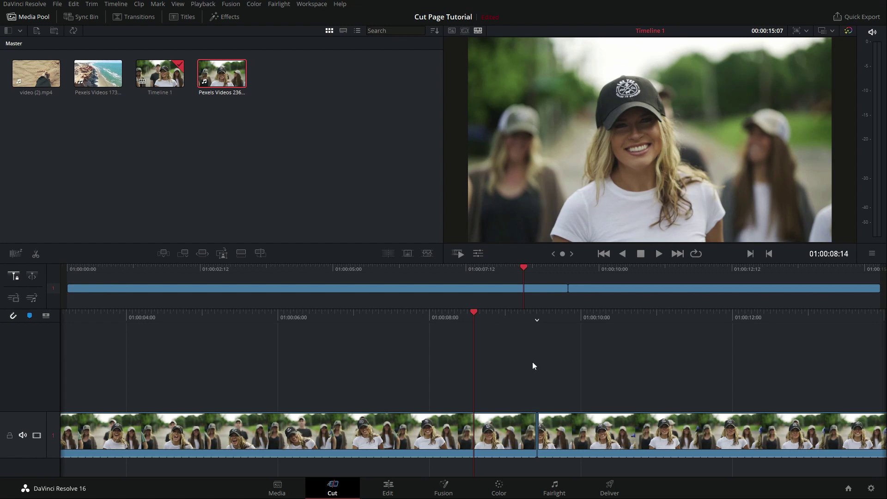
{"action": "key", "text": "space"}
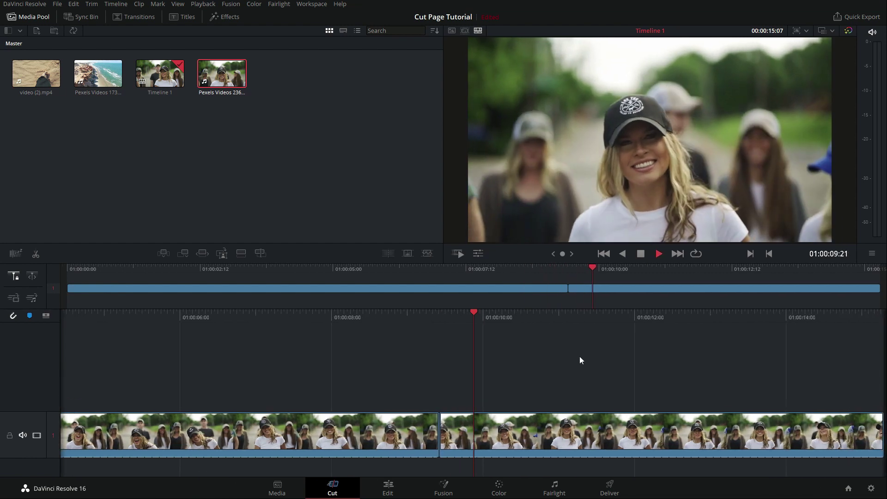
{"action": "key", "text": "space"}
{"action": "key", "text": "/"}
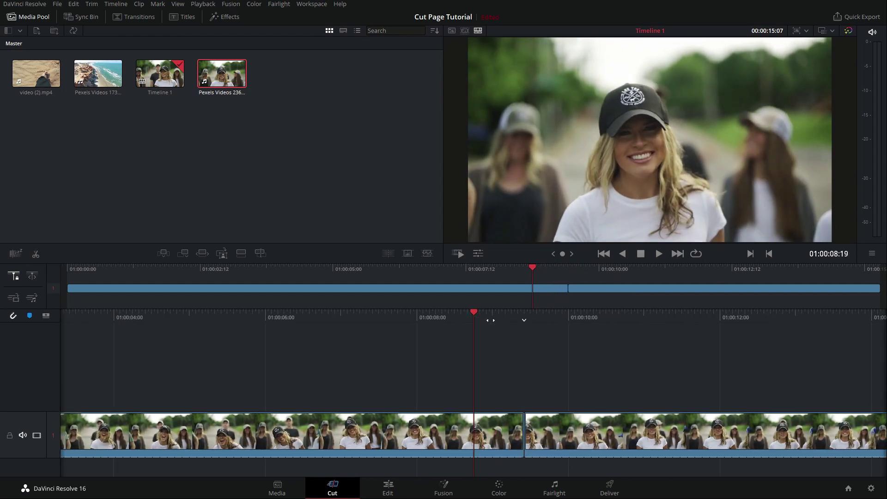
{"action": "key", "text": "space"}
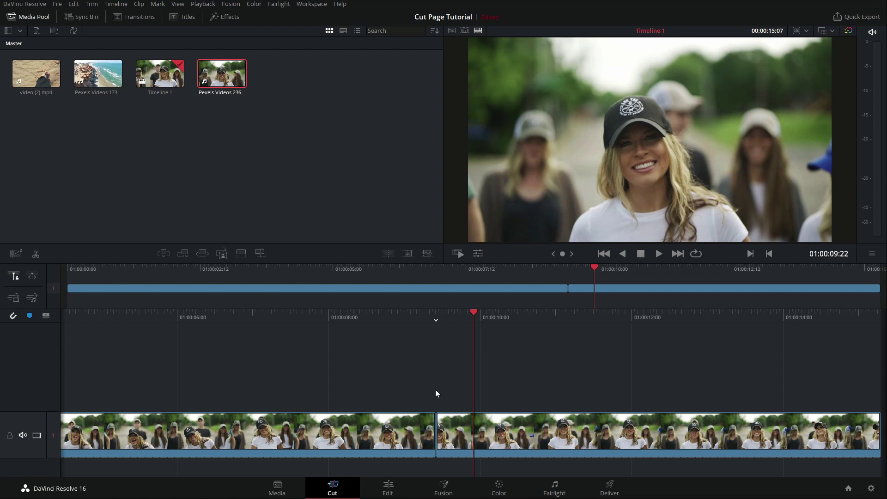
{"action": "left_click_drag", "start_coordinate": [401, 319], "coordinate": [449, 330]}
{"action": "key", "text": "space"}
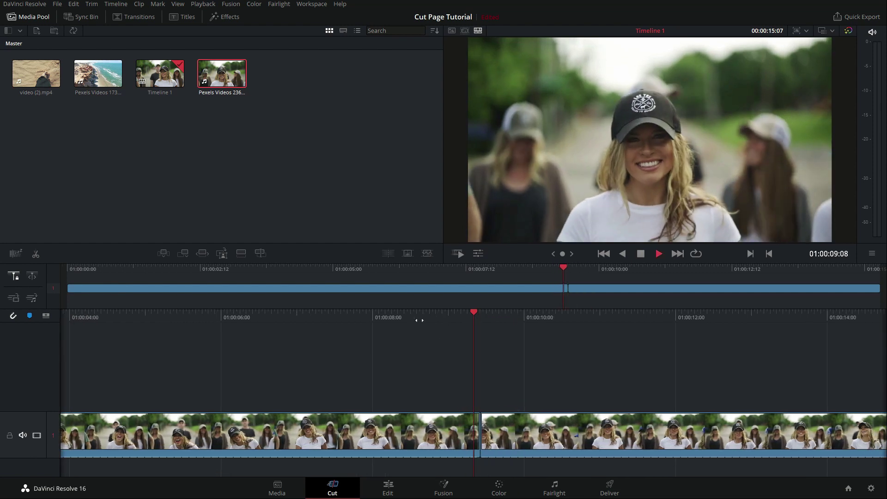
{"action": "left_click_drag", "start_coordinate": [384, 326], "coordinate": [471, 329]}
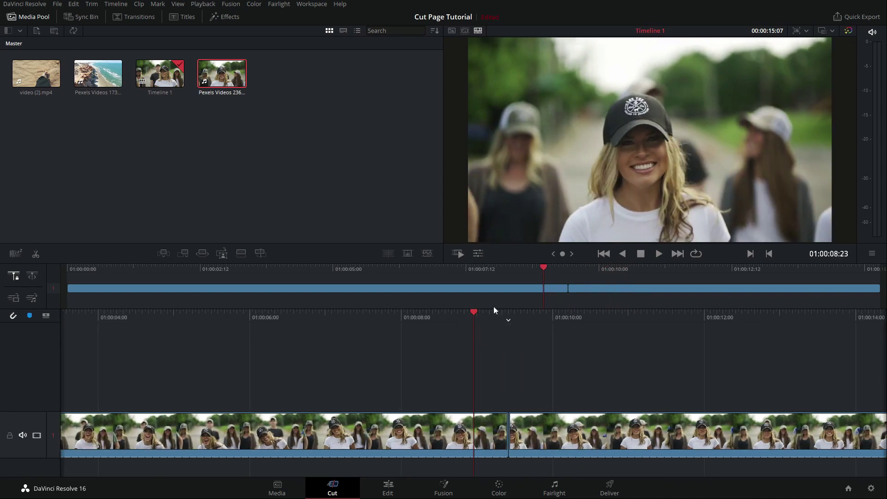
{"action": "left_click", "coordinate": [428, 256]}
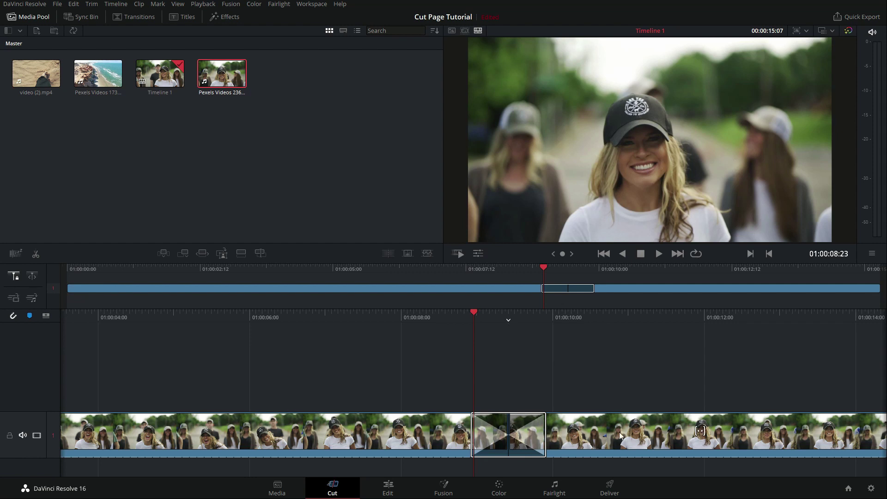
Step: Play through the Smooth Cut transition twice to review the smoothed jump cut
{"action": "left_click_drag", "start_coordinate": [509, 319], "coordinate": [560, 319]}
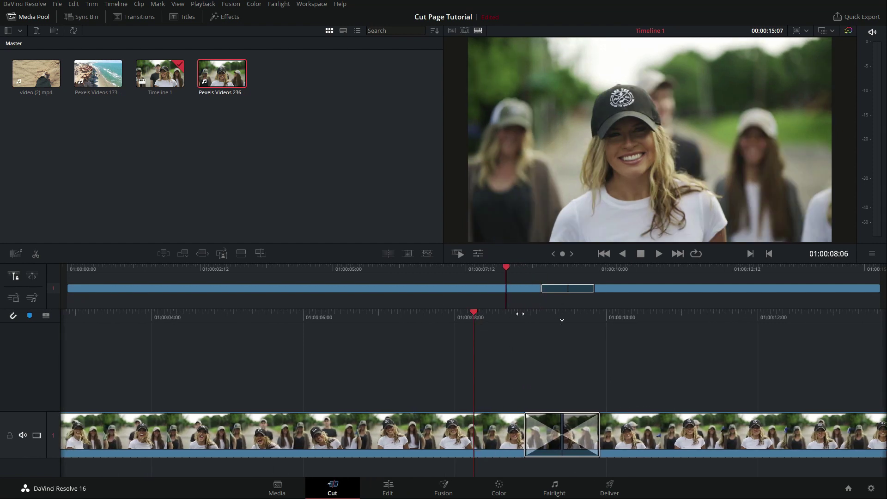
{"action": "key", "text": "space"}
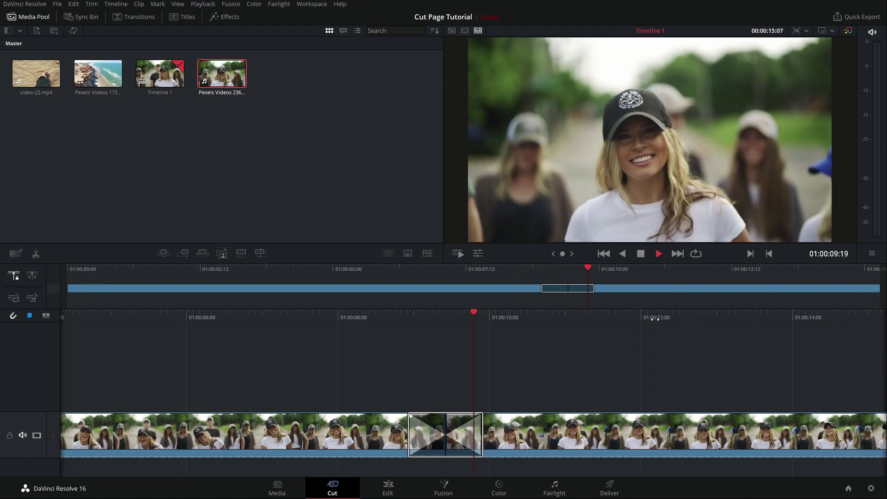
{"action": "left_click_drag", "start_coordinate": [375, 319], "coordinate": [569, 319]}
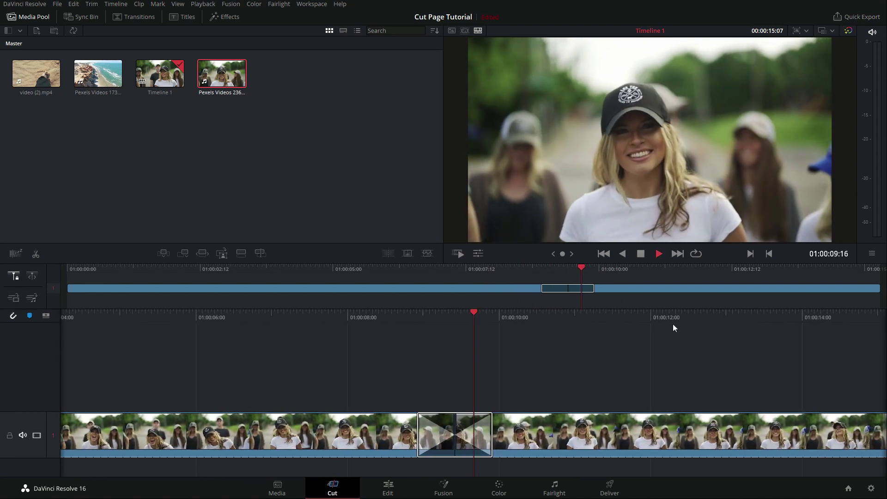
{"action": "key", "text": "space"}
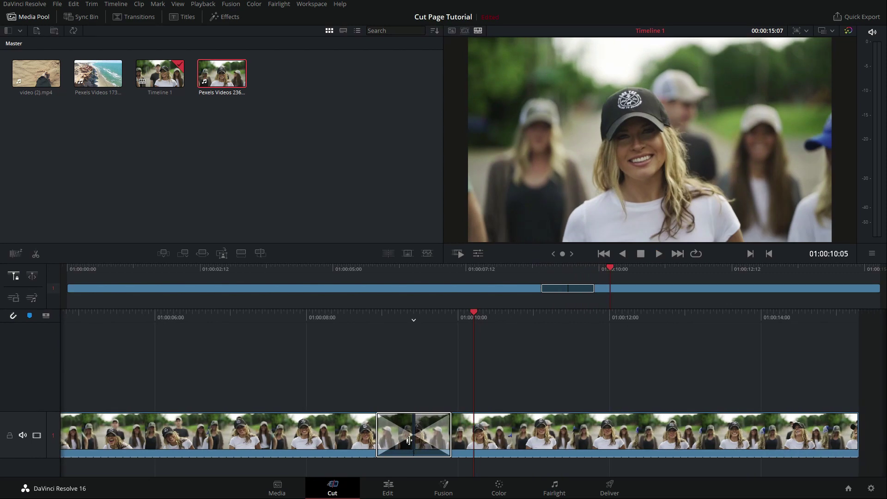
Step: Split the portrait clip at 01:00:10:20 past the transition and play from there
{"action": "left_click", "coordinate": [396, 419]}
{"action": "left_click_drag", "start_coordinate": [536, 387], "coordinate": [489, 387]}
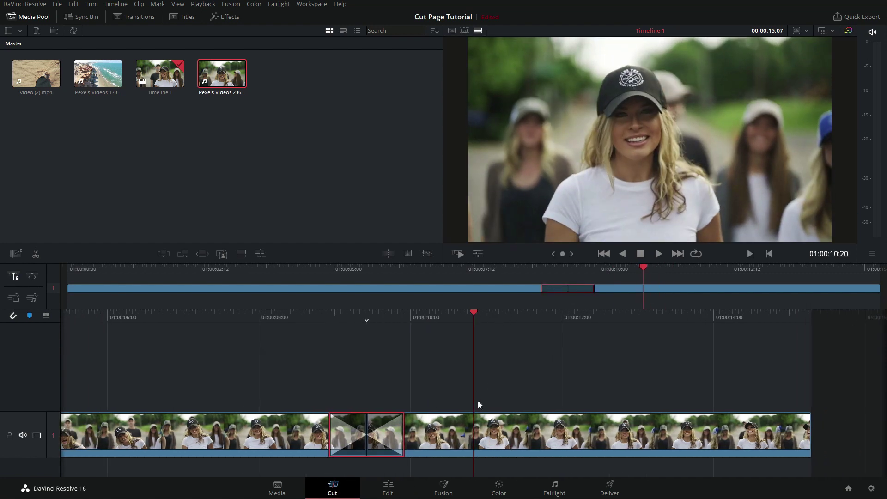
{"action": "key", "text": "ctrl+b"}
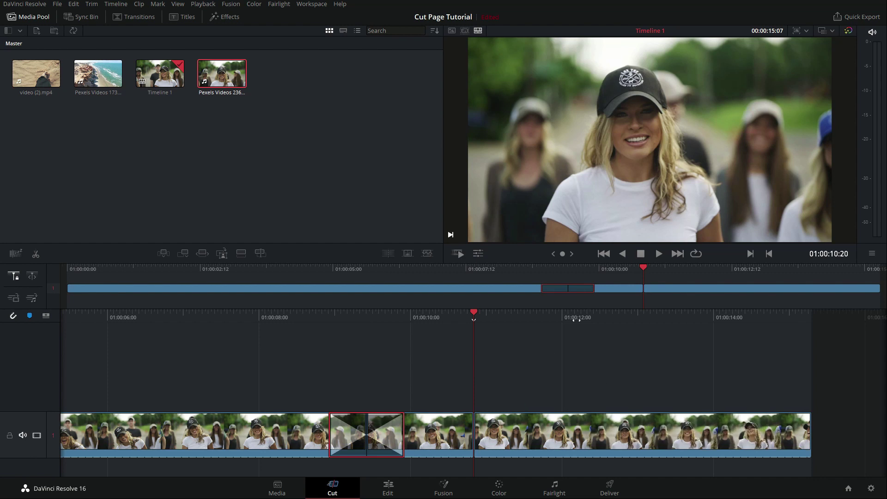
{"action": "key", "text": "space"}
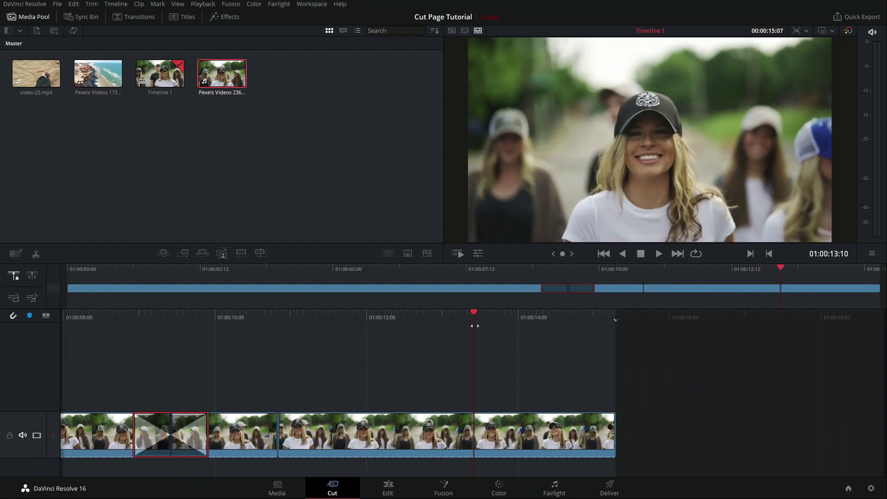
Step: Ripple-delete the middle section of the portrait clip and play the resulting jump cut
{"action": "left_click", "coordinate": [376, 431]}
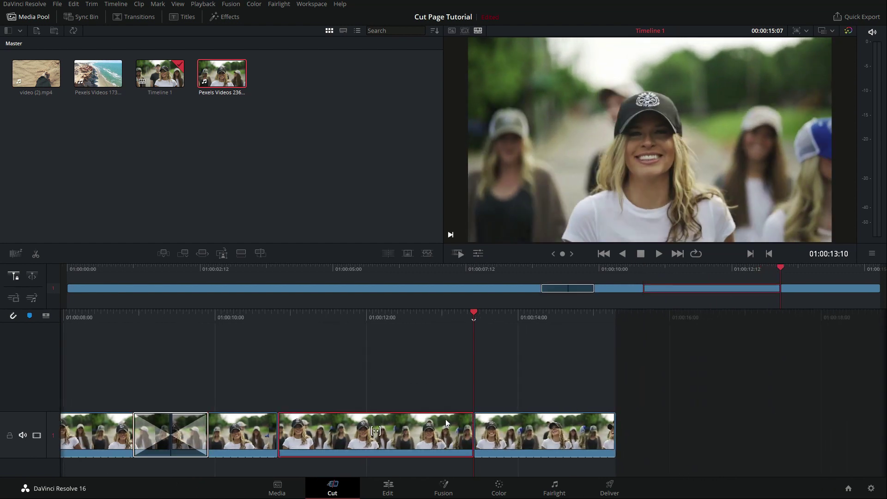
{"action": "key", "text": "Delete"}
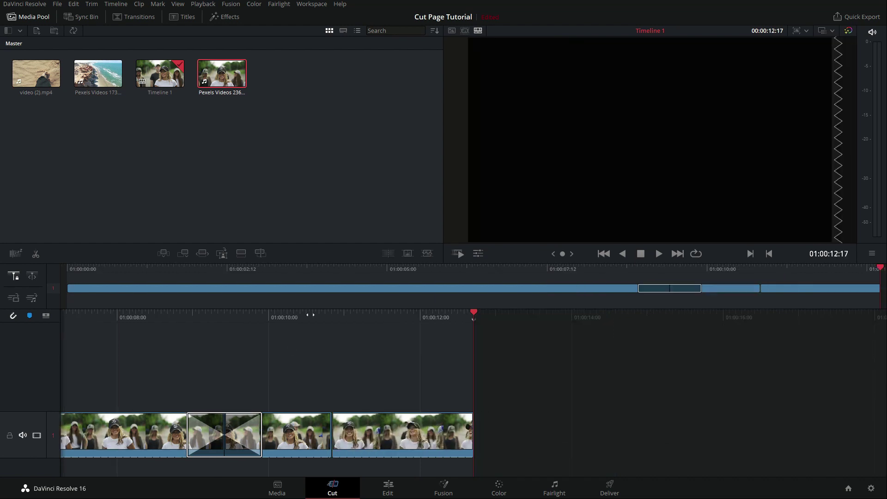
{"action": "left_click_drag", "start_coordinate": [375, 313], "coordinate": [521, 330]}
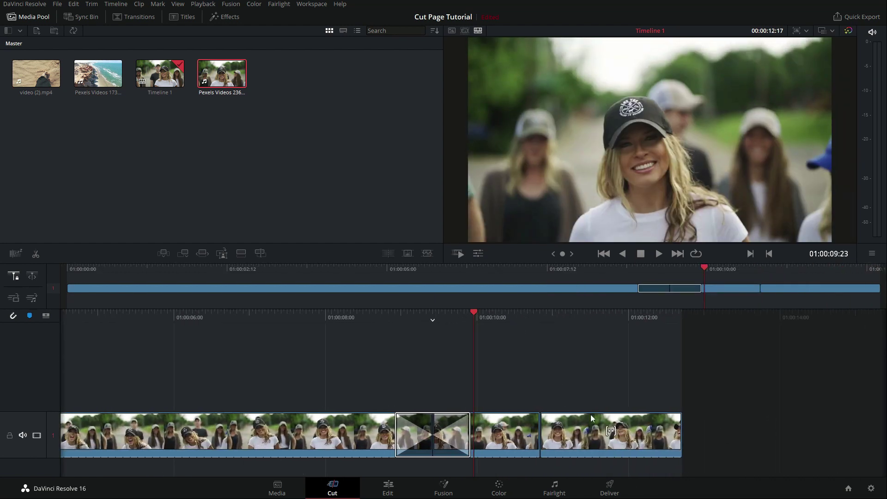
{"action": "key", "text": "space"}
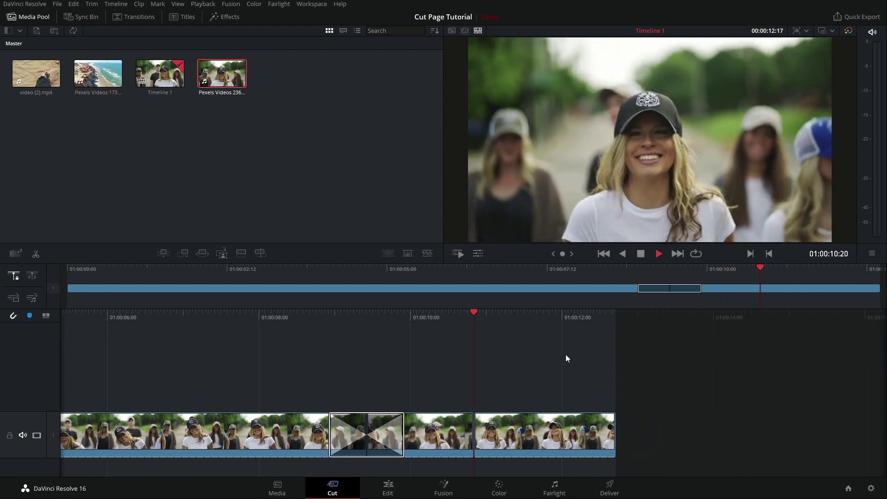
{"action": "key", "text": "space"}
Step: Replay the new jump cut and add a Smooth Cut dissolve at that edit point
{"action": "left_click_drag", "start_coordinate": [380, 316], "coordinate": [495, 317]}
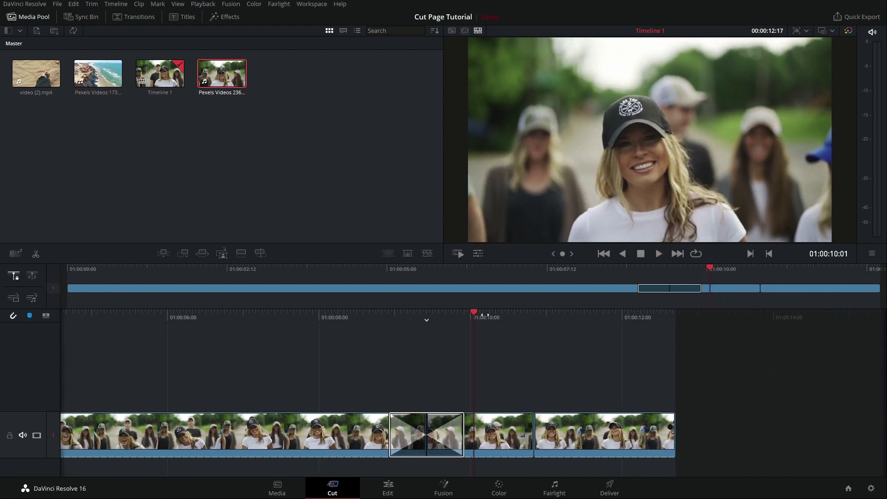
{"action": "key", "text": "space"}
{"action": "key", "text": "space"}
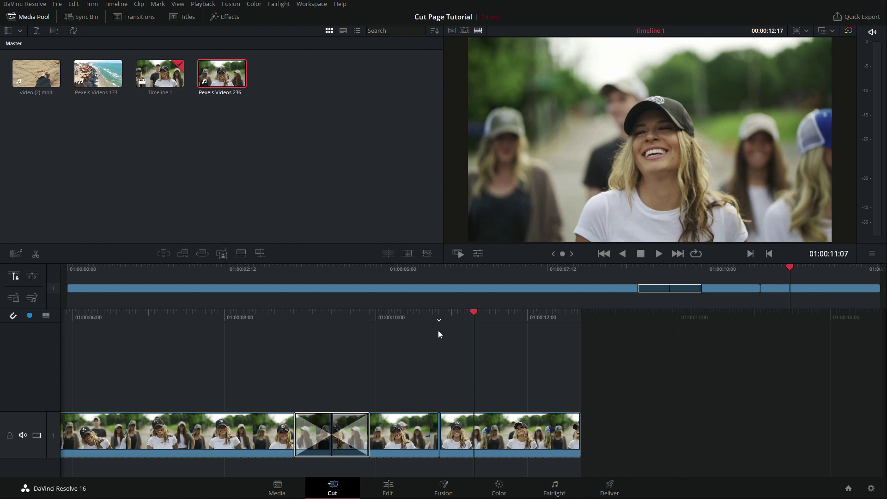
{"action": "left_click", "coordinate": [427, 253]}
{"action": "left_click_drag", "start_coordinate": [378, 321], "coordinate": [462, 323]}
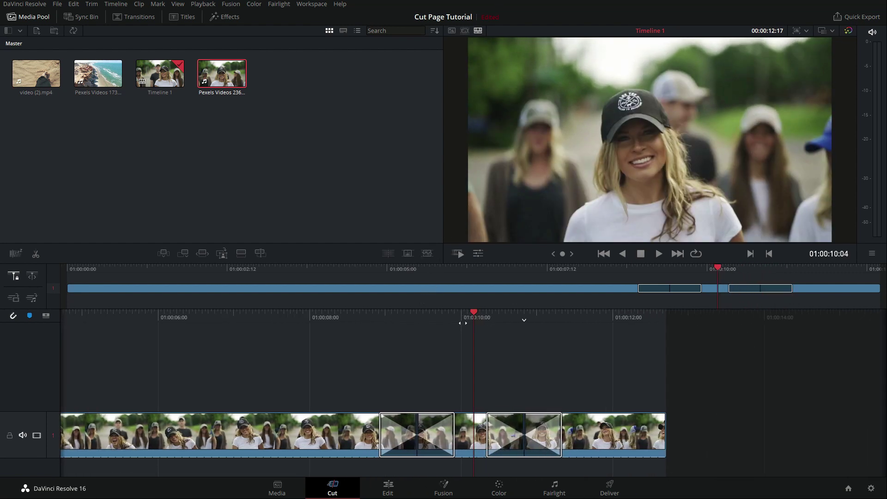
{"action": "key", "text": "space"}
{"action": "key", "text": "space"}
{"action": "left_click_drag", "start_coordinate": [338, 320], "coordinate": [447, 322]}
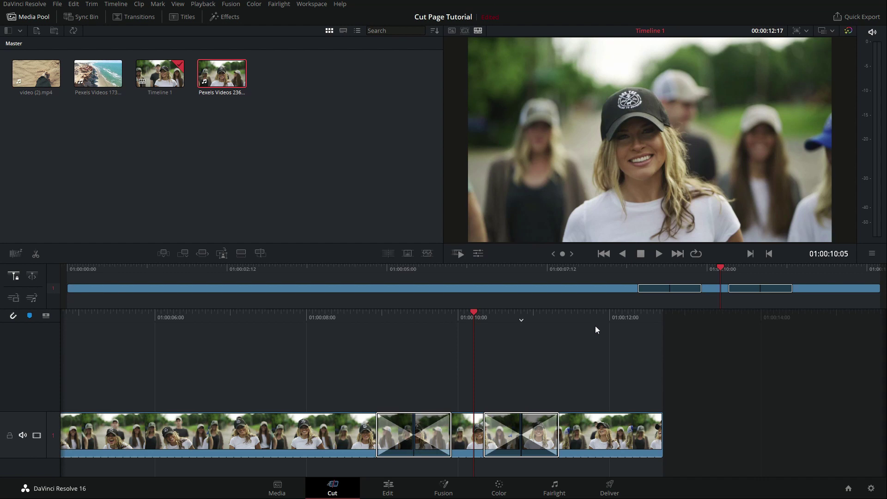
{"action": "key", "text": "space"}
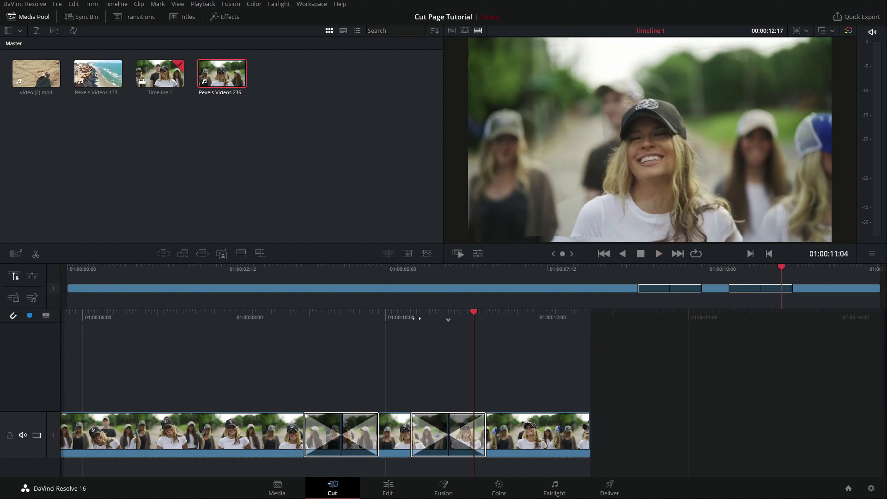
{"action": "key", "text": "Left"}
{"action": "key", "text": "Left"}
{"action": "key", "text": "Left"}
{"action": "key", "text": "Left"}
{"action": "key", "text": "Left"}
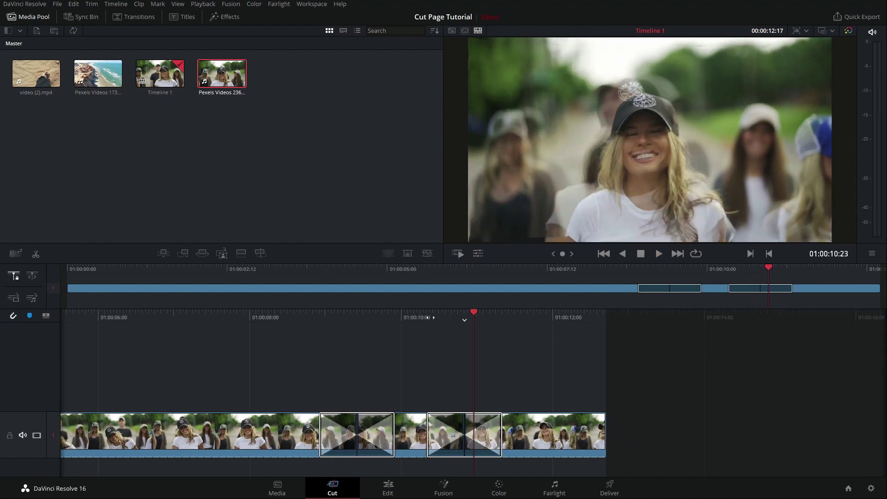
{"action": "key", "text": "Left"}
{"action": "key", "text": "Left"}
{"action": "key", "text": "Left"}
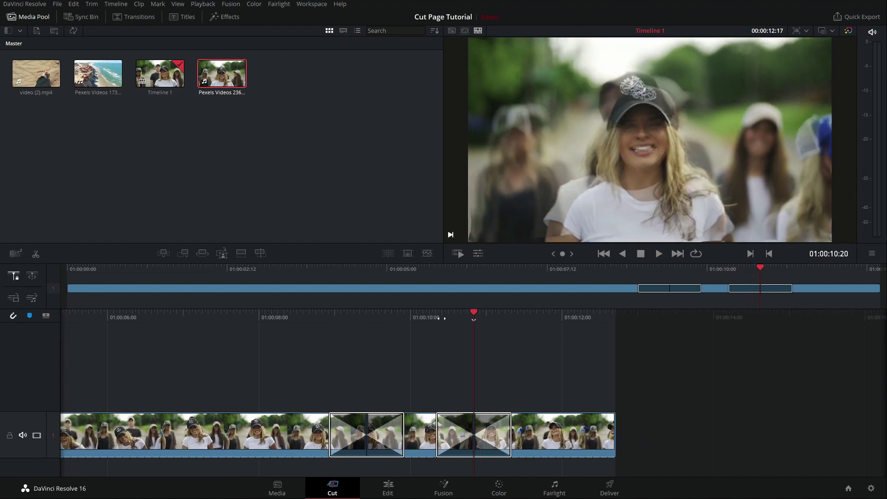
{"action": "key", "text": "Left"}
{"action": "key", "text": "Left"}
{"action": "key", "text": "Left"}
{"action": "key", "text": "Left"}
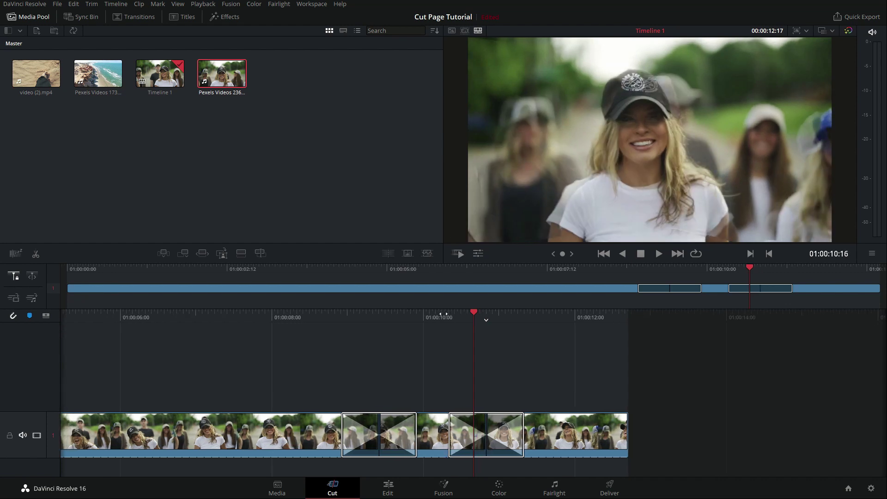
{"action": "key", "text": "Right"}
{"action": "key", "text": "Right"}
{"action": "key", "text": "Right"}
{"action": "key", "text": "Right"}
{"action": "key", "text": "Right"}
{"action": "key", "text": "Right"}
{"action": "key", "text": "Right"}
{"action": "key", "text": "Right"}
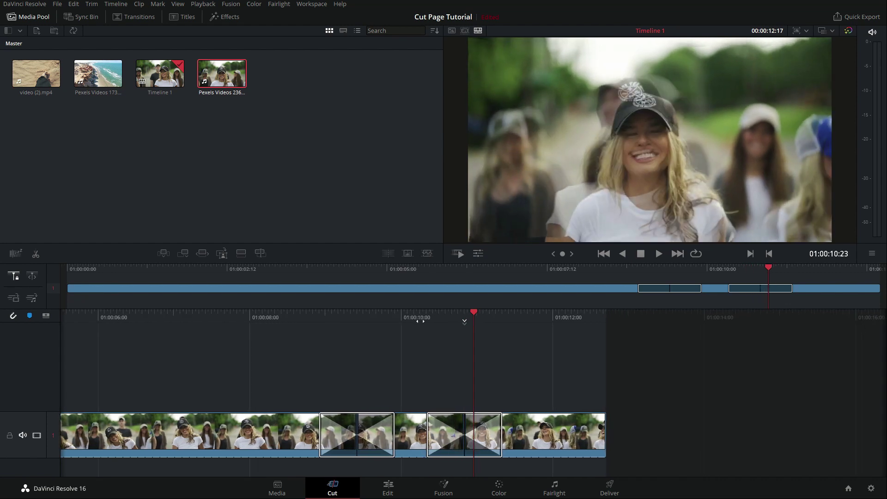
{"action": "key", "text": "Left"}
{"action": "key", "text": "Left"}
{"action": "key", "text": "Left"}
{"action": "key", "text": "Left"}
{"action": "key", "text": "Left"}
{"action": "key", "text": "Left"}
{"action": "key", "text": "Left"}
{"action": "key", "text": "Left"}
{"action": "key", "text": "Left"}
{"action": "key", "text": "Left"}
{"action": "key", "text": "Left"}
{"action": "key", "text": "Left"}
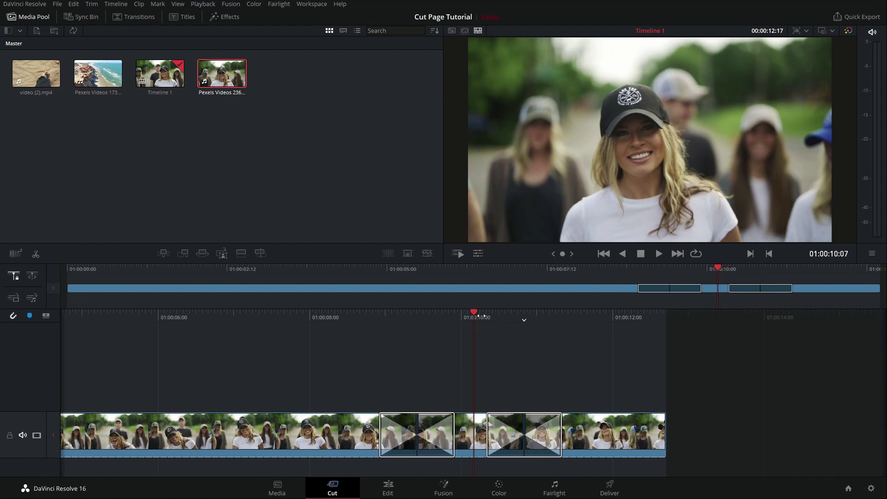
{"action": "key", "text": "space"}
{"action": "key", "text": "space"}
{"action": "left_click_drag", "start_coordinate": [290, 323], "coordinate": [522, 316]}
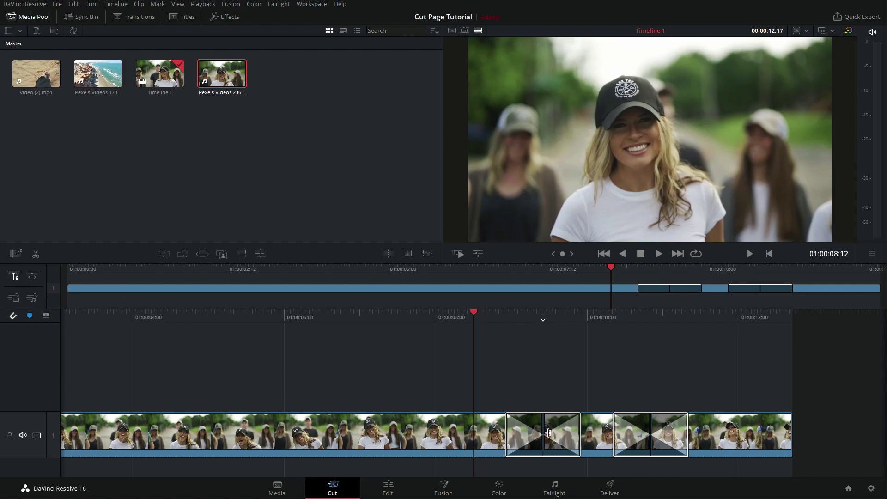
{"action": "key", "text": "space"}
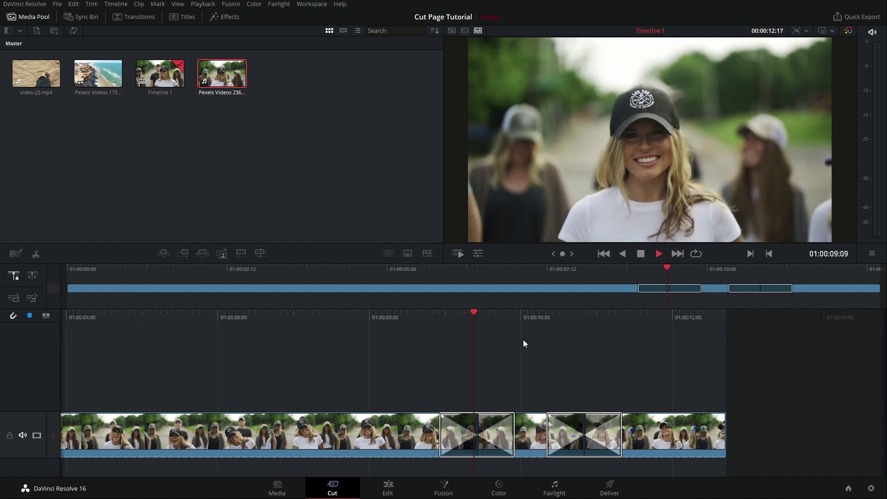
{"action": "key", "text": "space"}
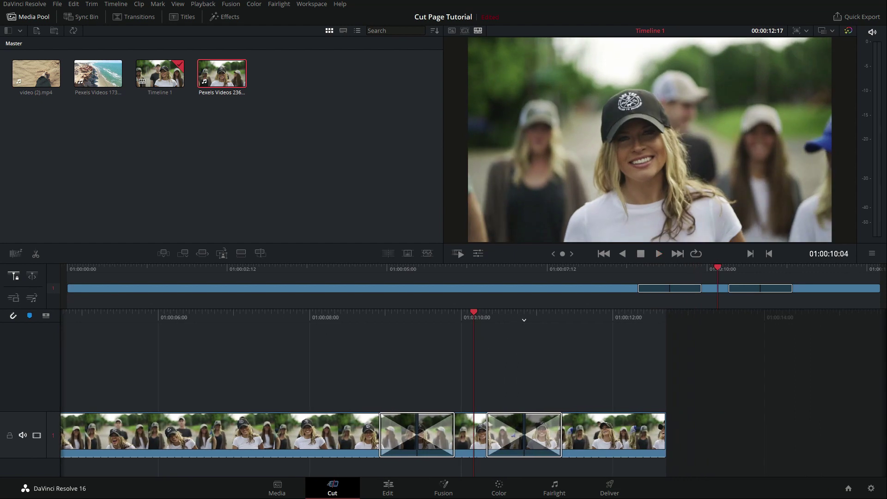
Step: Delete both dissolve transitions, then all portrait clip segments, leaving Timeline 1 empty
{"action": "left_click", "coordinate": [537, 426]}
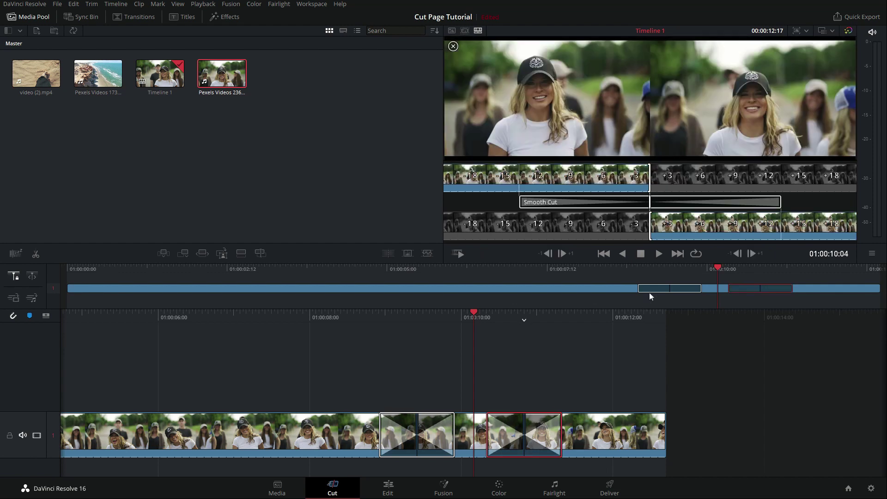
{"action": "left_click", "coordinate": [656, 287]}
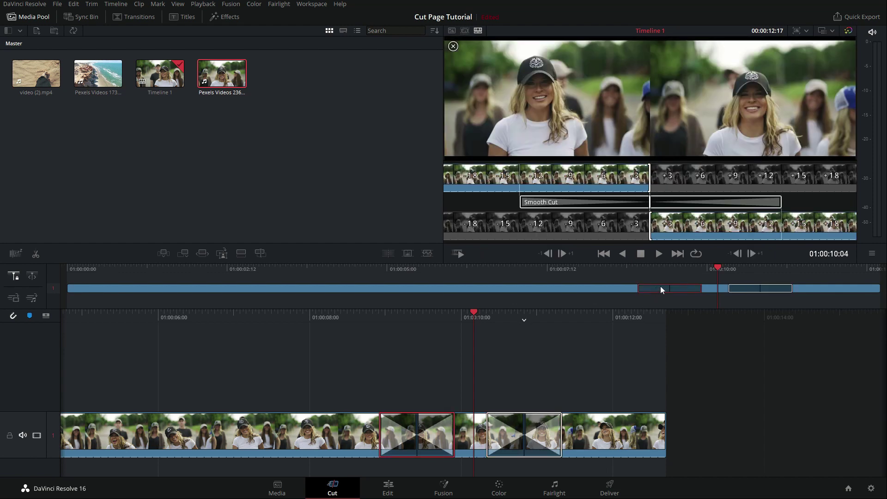
{"action": "left_click", "coordinate": [738, 289], "text": "ctrl"}
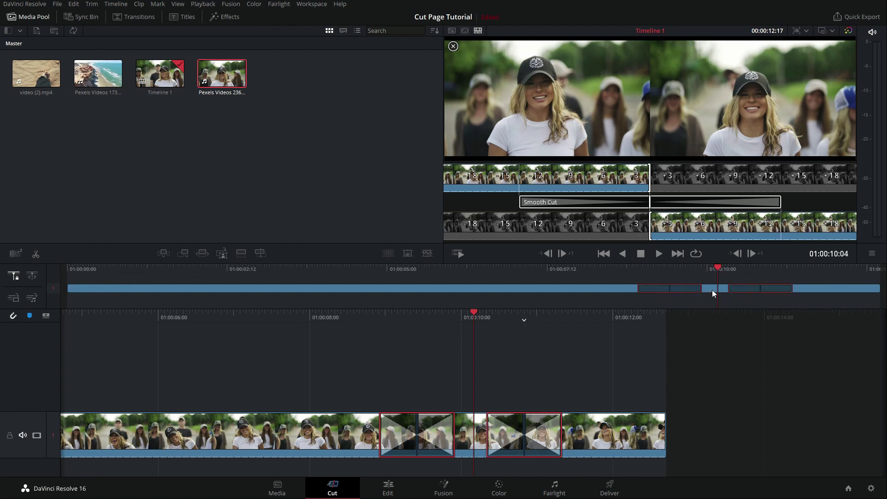
{"action": "key", "text": "Delete"}
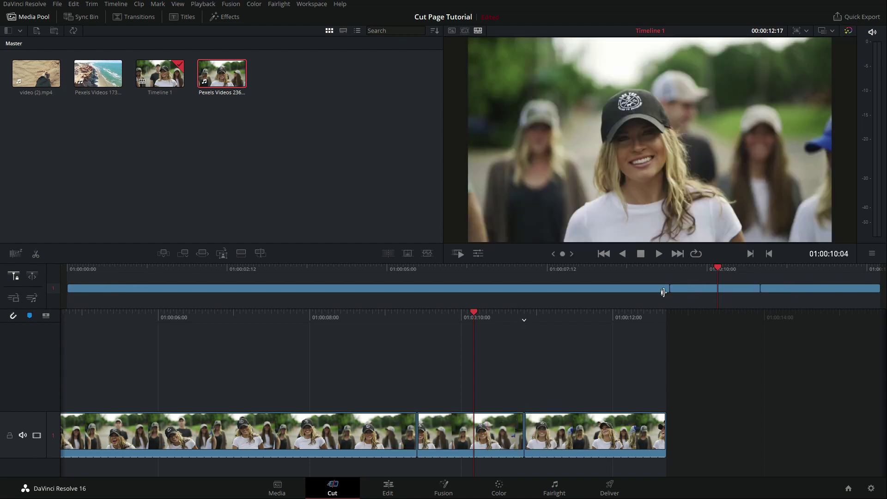
{"action": "left_click_drag", "start_coordinate": [336, 368], "coordinate": [570, 414]}
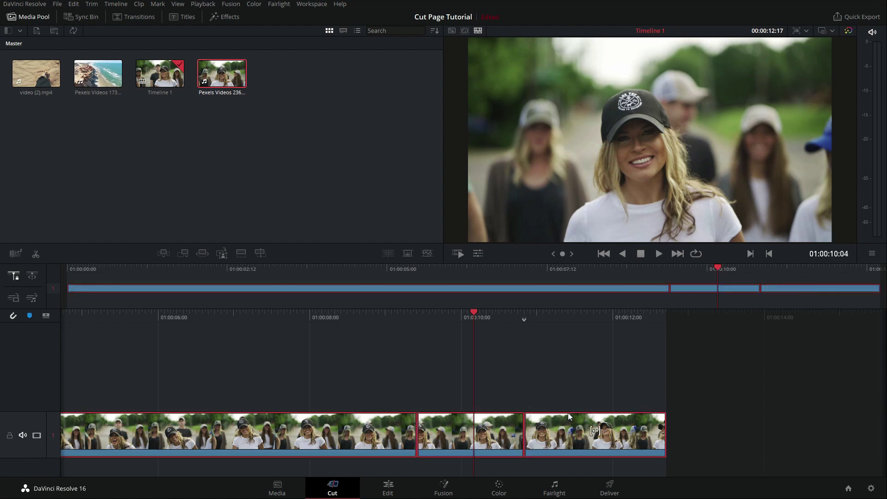
{"action": "key", "text": "Delete"}
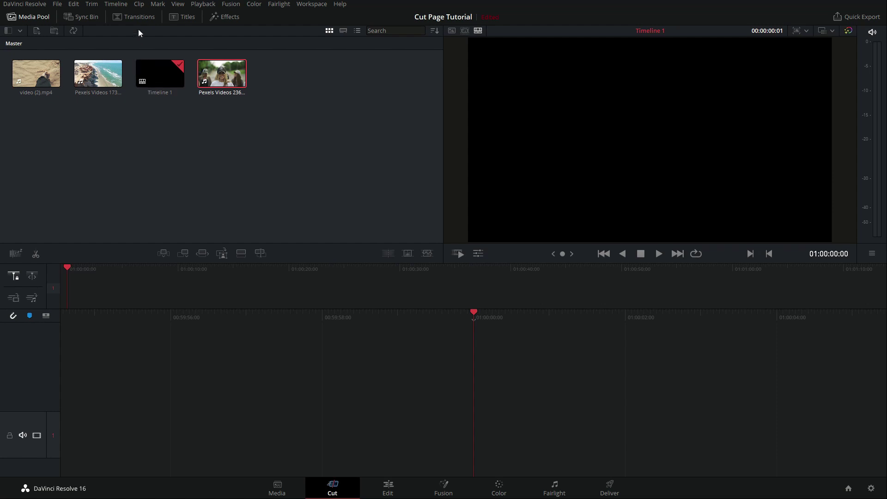
Step: Browse the video transitions list in the Transitions panel
{"action": "left_click", "coordinate": [140, 16]}
{"action": "scroll", "coordinate": [230, 129], "scroll_direction": "down", "scroll_amount": 2}
{"action": "scroll", "coordinate": [229, 141], "scroll_direction": "down", "scroll_amount": 6}
{"action": "scroll", "coordinate": [232, 148], "scroll_direction": "up", "scroll_amount": 4}
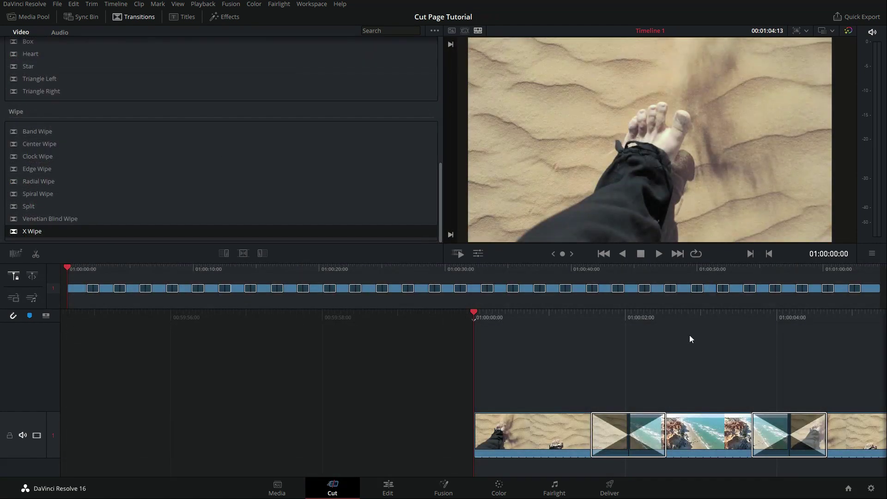
Step: Scrub to the beach clip, return to the timeline start, and show the viewer full screen
{"action": "left_click_drag", "start_coordinate": [674, 320], "coordinate": [421, 318]}
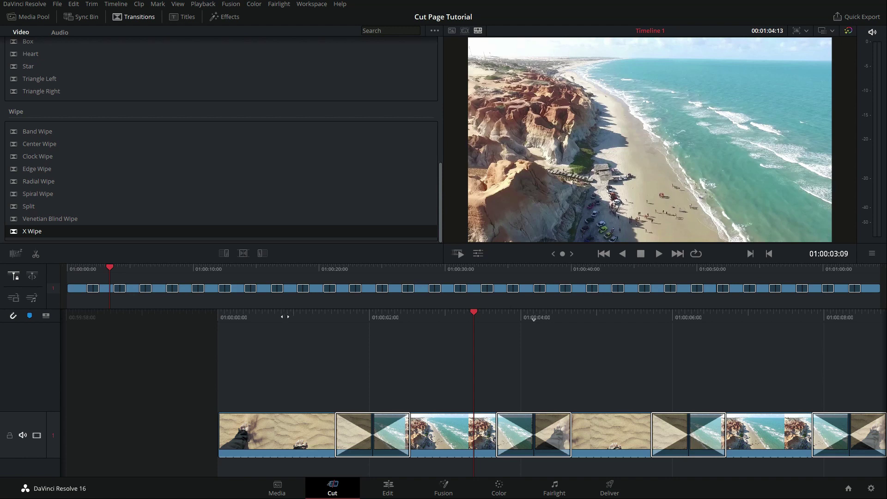
{"action": "key", "text": "Home"}
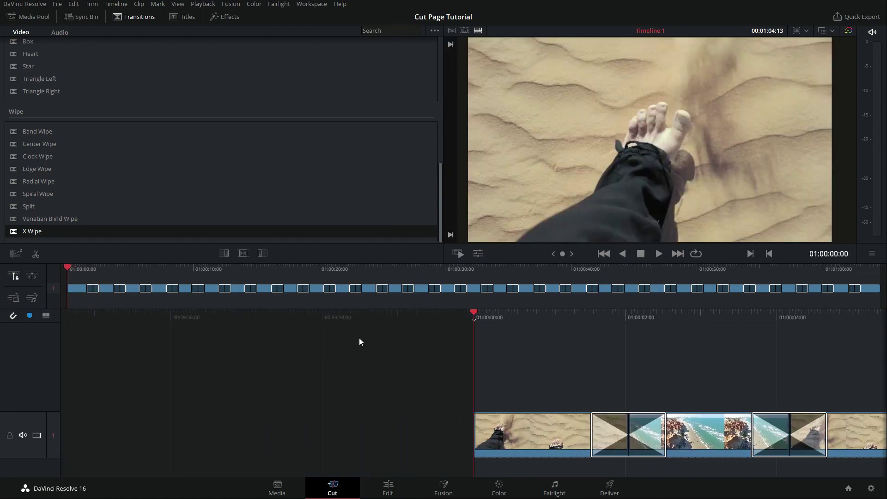
{"action": "key", "text": "ctrl+f"}
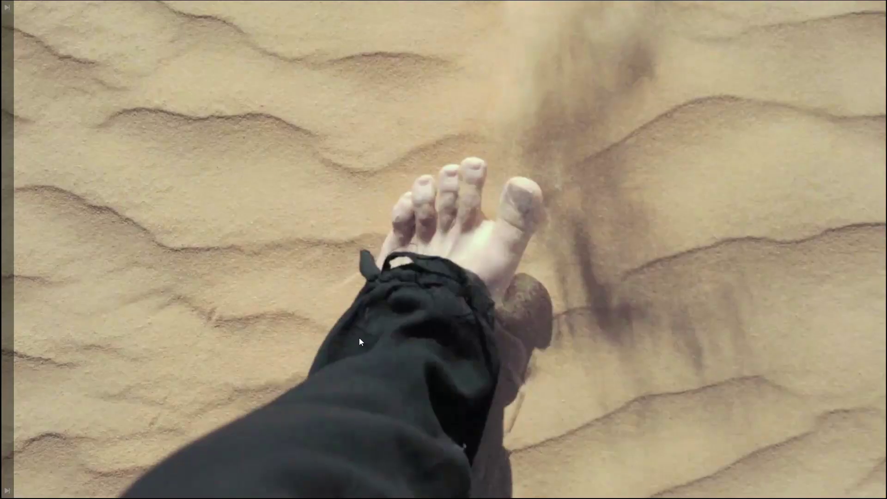